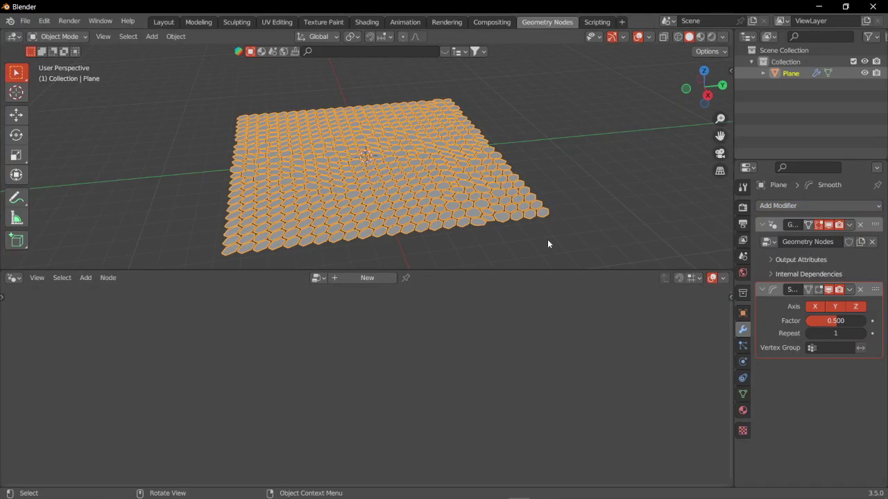
Orbit and zoom around the finished extruded hexagon floor to preview it.
{"action": "middle_click_drag", "start_coordinate": [548, 241], "coordinate": [573, 85]}
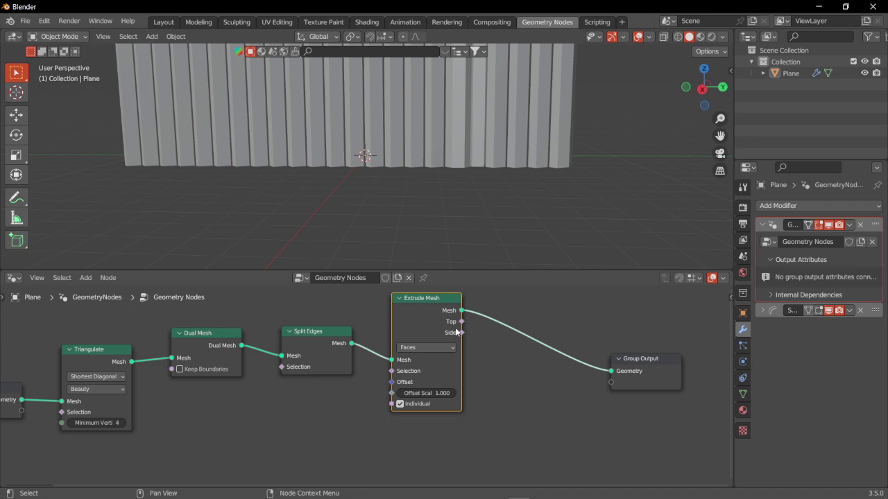
{"action": "scroll", "coordinate": [453, 142], "scroll_direction": "down", "scroll_amount": 4}
{"action": "middle_click_drag", "start_coordinate": [454, 170], "coordinate": [455, 196]}
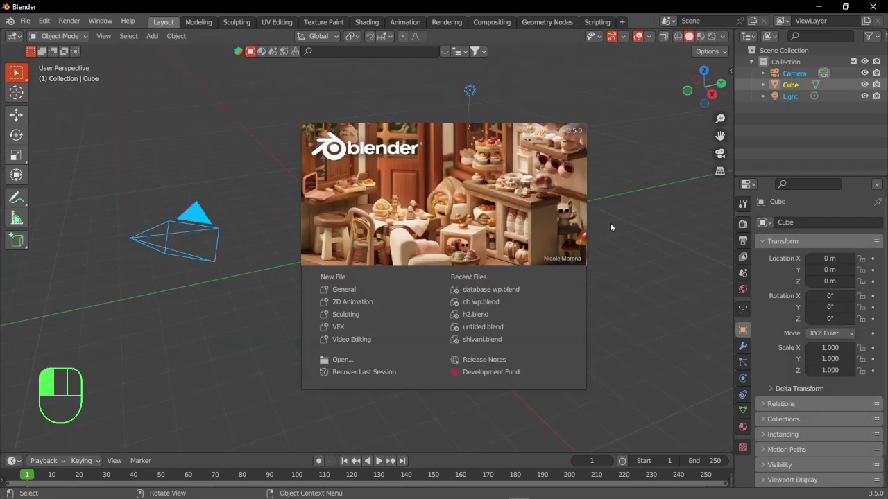
Dismiss the splash screen and delete the default cube, camera and light.
{"action": "left_click", "coordinate": [610, 224]}
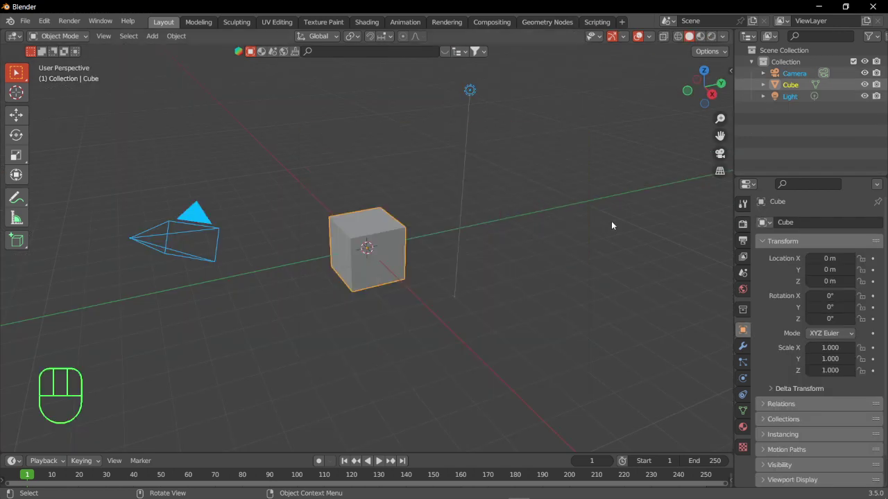
{"action": "key", "text": "a"}
{"action": "left_click", "coordinate": [612, 222]}
{"action": "key", "text": "a"}
{"action": "key", "text": "x"}
{"action": "left_click", "coordinate": [611, 222]}
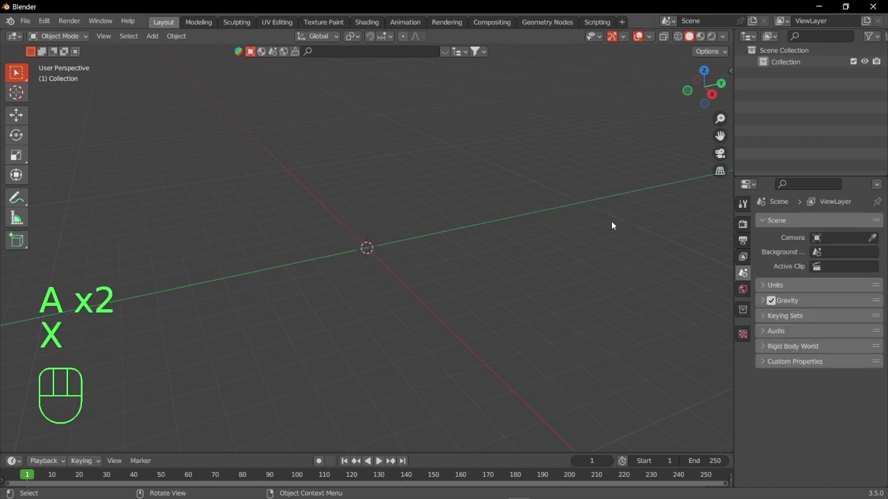
{"action": "key", "text": "shift+a"}
{"action": "mouse_move", "coordinate": [611, 223]}
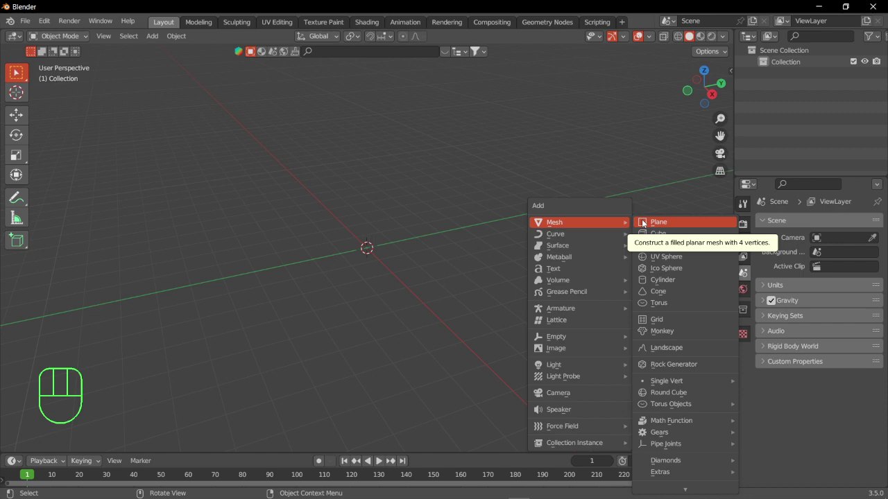
Add a plane at the origin and scale it up to 6.970.
{"action": "left_click", "coordinate": [642, 222]}
{"action": "scroll", "coordinate": [368, 218], "scroll_direction": "up", "scroll_amount": 3}
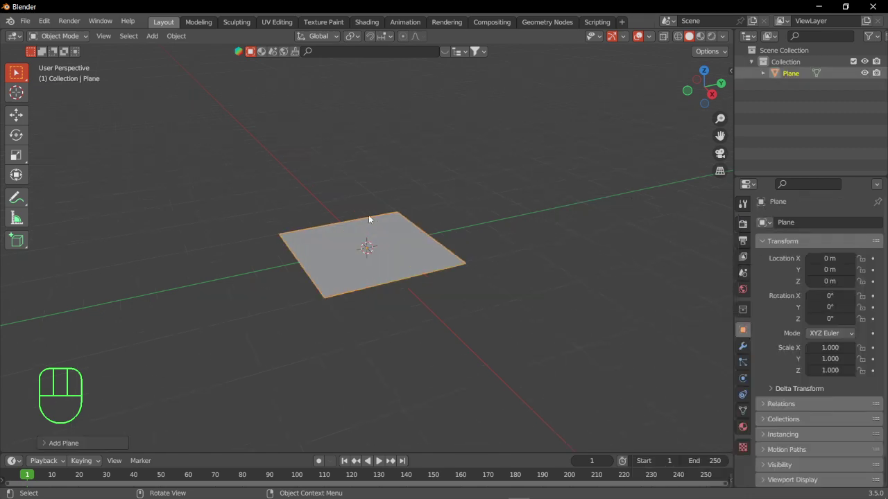
{"action": "scroll", "coordinate": [454, 244], "scroll_direction": "down", "scroll_amount": 3}
{"action": "key", "text": "s"}
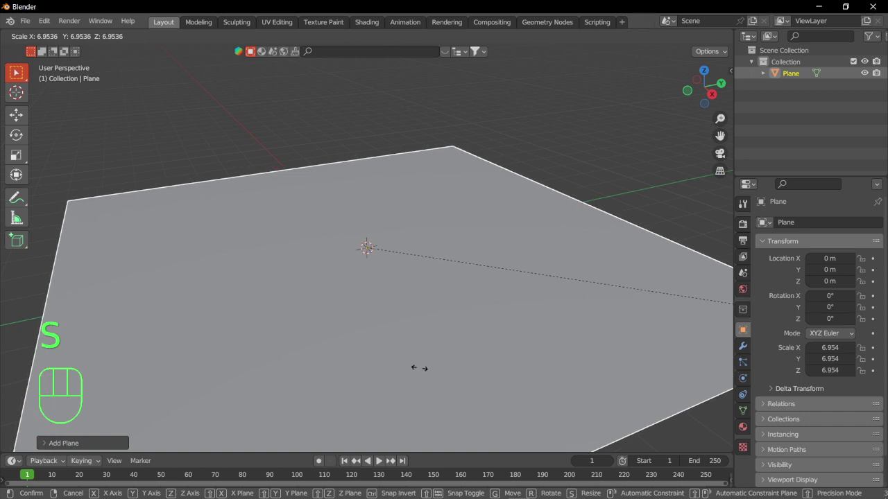
{"action": "left_click", "coordinate": [418, 368]}
{"action": "scroll", "coordinate": [289, 286], "scroll_direction": "down", "scroll_amount": 4}
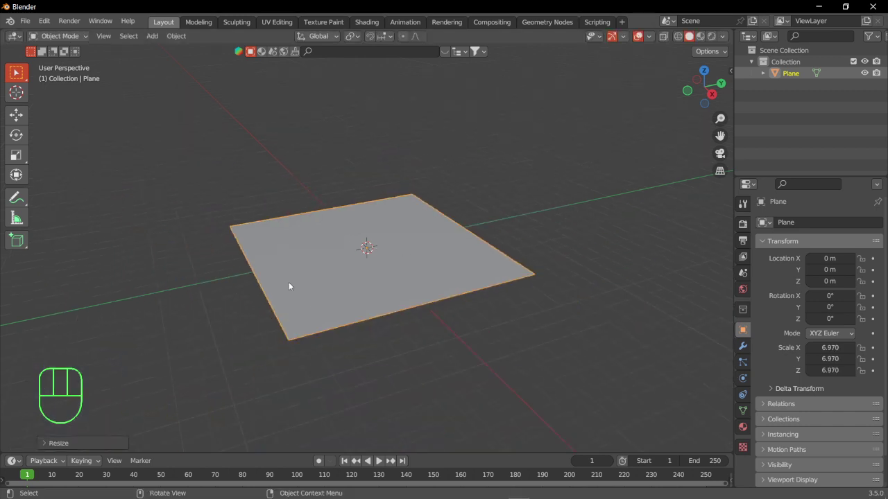
Subdivide the plane in Edit Mode with 5 cuts, then return to Object Mode.
{"action": "key", "text": "Tab"}
{"action": "key", "text": "Tab"}
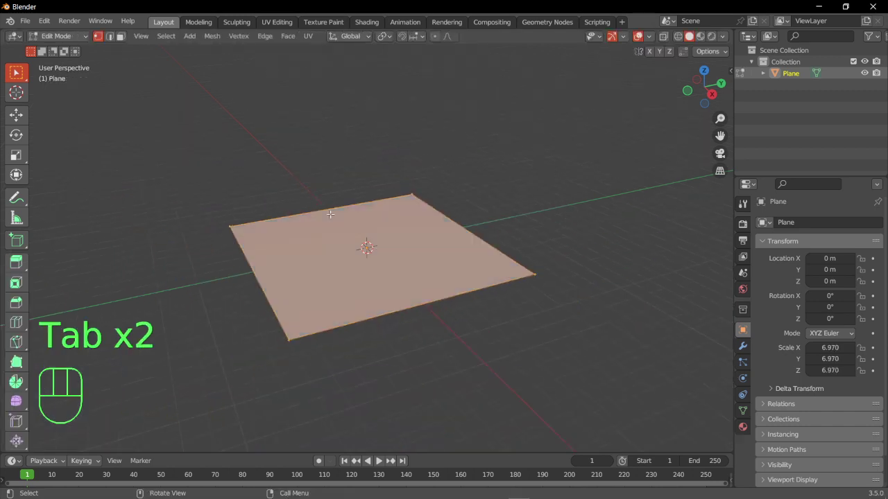
{"action": "middle_click_drag", "start_coordinate": [331, 214], "coordinate": [370, 220]}
{"action": "right_click", "coordinate": [370, 220]}
{"action": "left_click", "coordinate": [370, 221]}
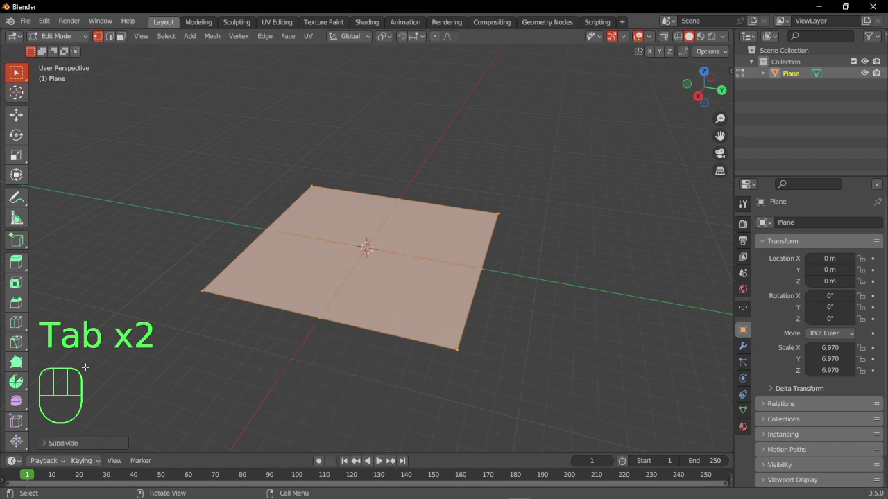
{"action": "left_click", "coordinate": [47, 443]}
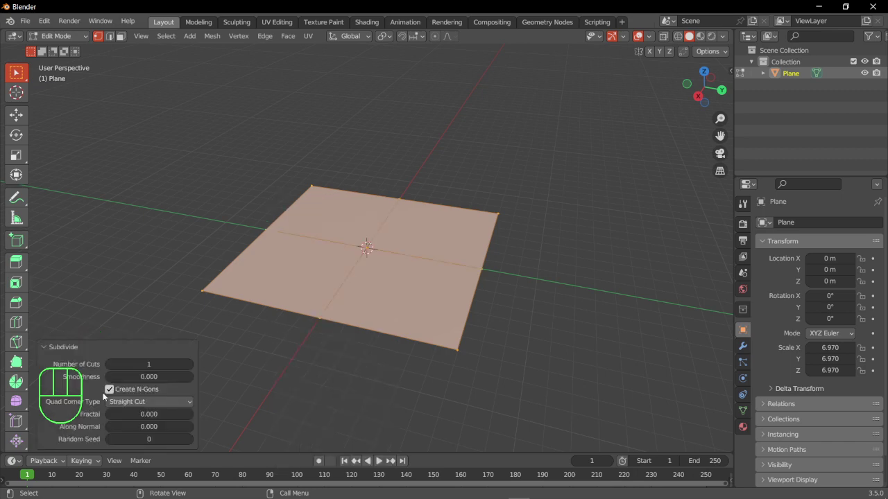
{"action": "left_click", "coordinate": [149, 364]}
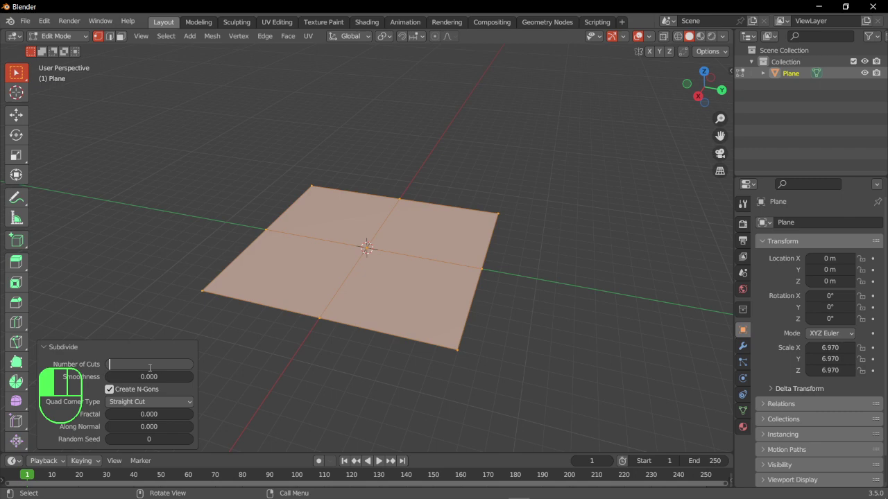
{"action": "type", "text": "5"}
{"action": "key", "text": "Return"}
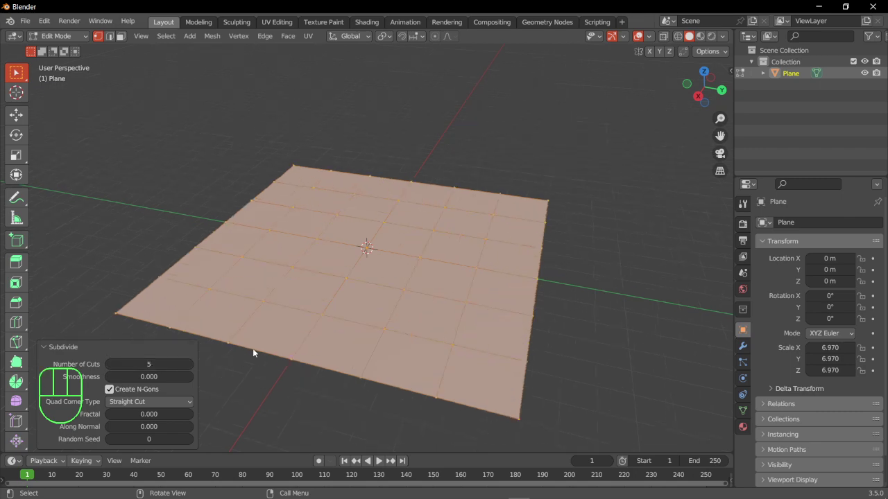
{"action": "key", "text": "Tab"}
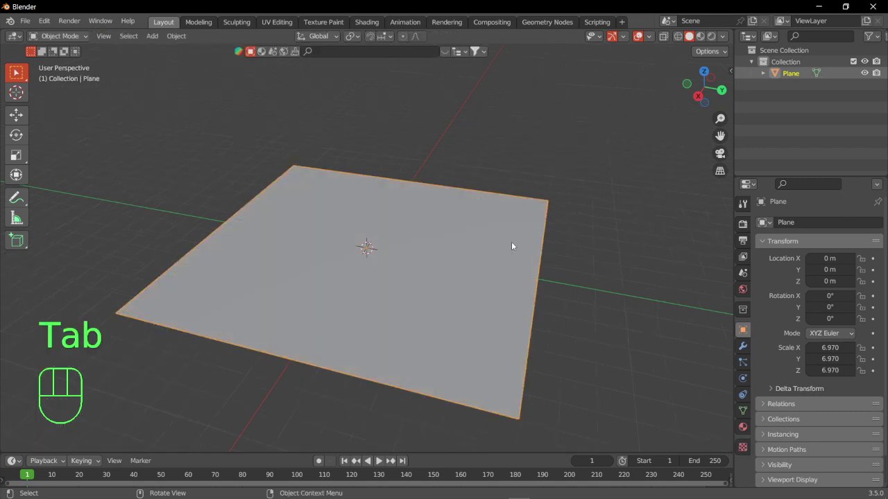
In the Geometry Nodes workspace, create a new node tree for the plane.
{"action": "left_click", "coordinate": [525, 26]}
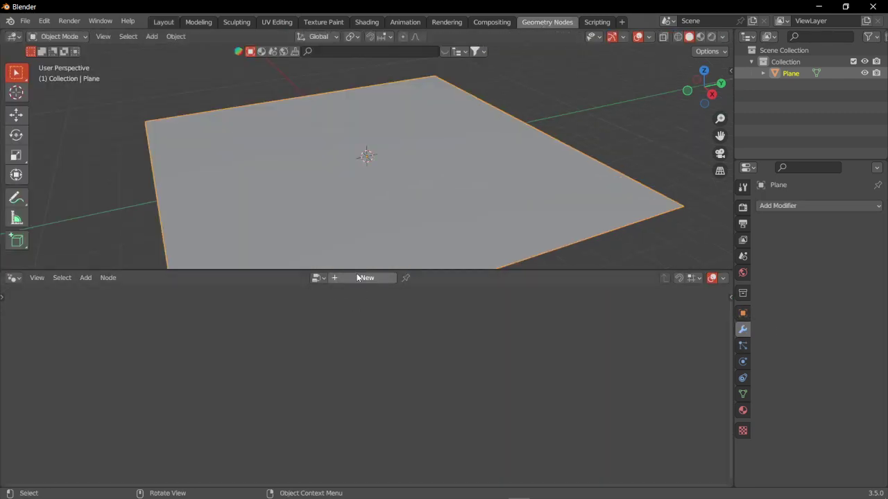
{"action": "left_click", "coordinate": [356, 277]}
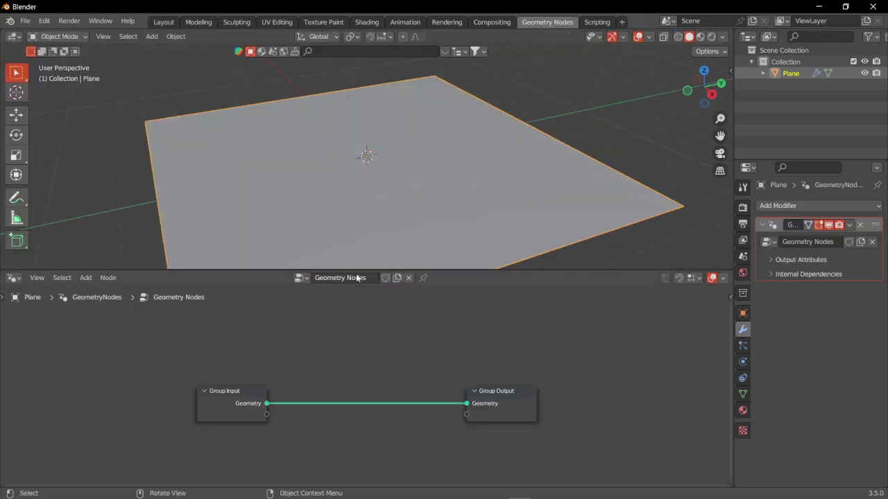
{"action": "scroll", "coordinate": [357, 216], "scroll_direction": "down", "scroll_amount": 3}
{"action": "middle_click_drag", "start_coordinate": [356, 215], "coordinate": [337, 328]}
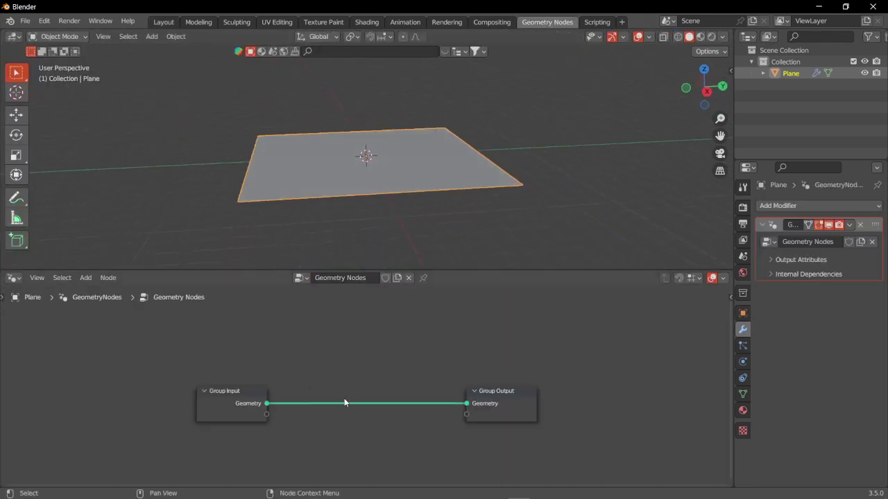
Insert a Triangulate node between Group Input and Group Output, moving Group Output aside.
{"action": "key", "text": "shift+a"}
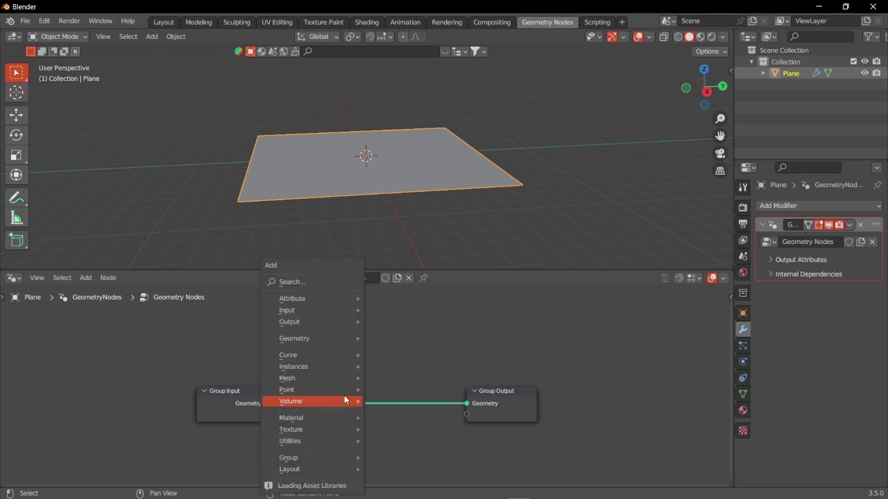
{"action": "left_click", "coordinate": [295, 281]}
{"action": "type", "text": "tr"}
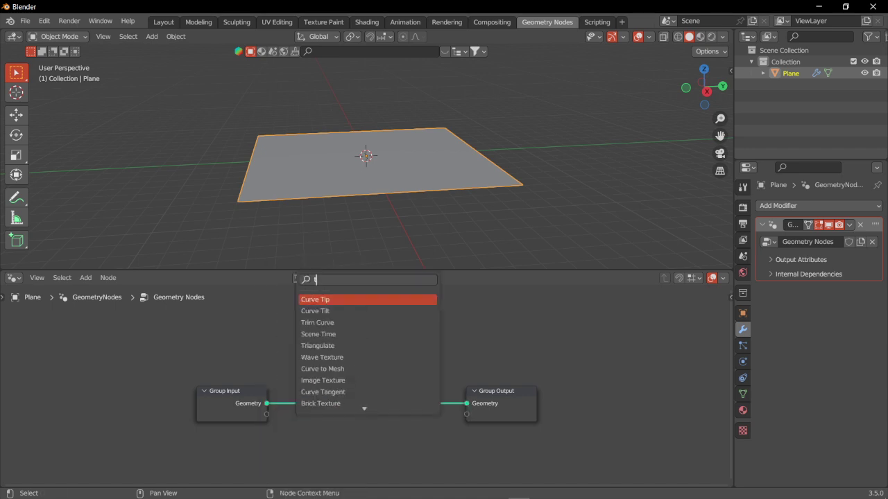
{"action": "left_click", "coordinate": [339, 311]}
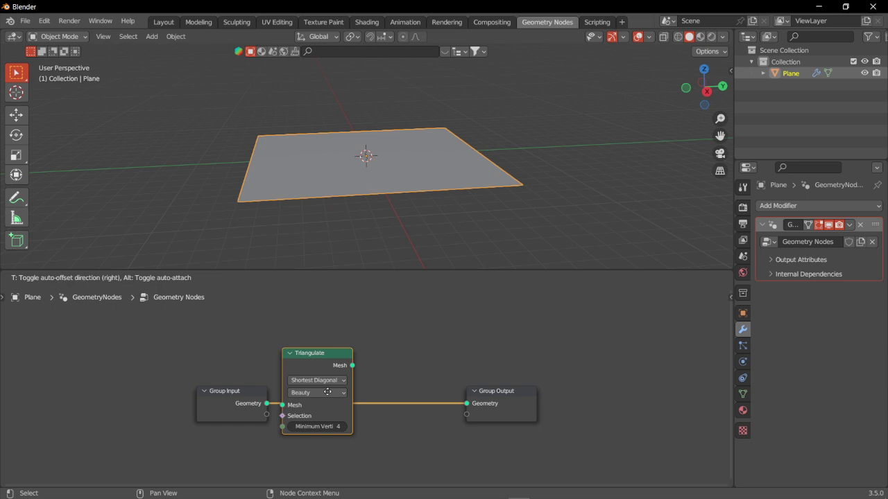
{"action": "left_click", "coordinate": [366, 329]}
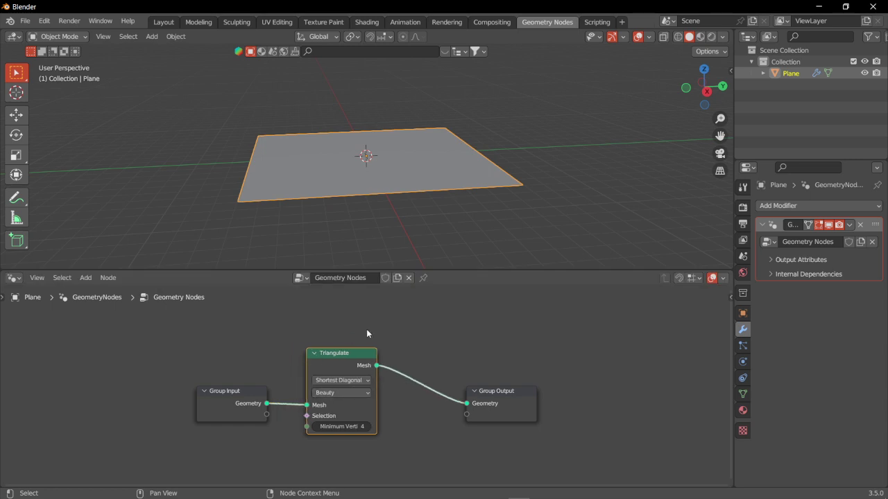
{"action": "left_click", "coordinate": [489, 391]}
{"action": "left_click_drag", "start_coordinate": [504, 394], "coordinate": [566, 375]}
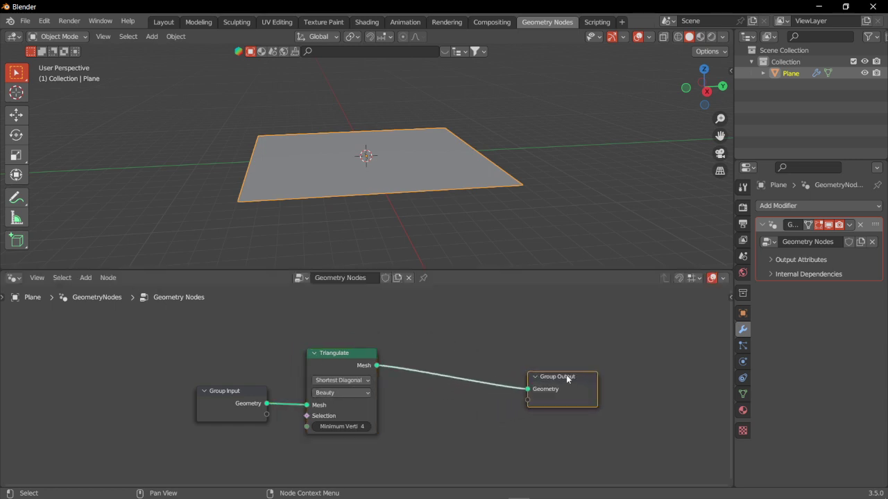
{"action": "key", "text": "shift+a"}
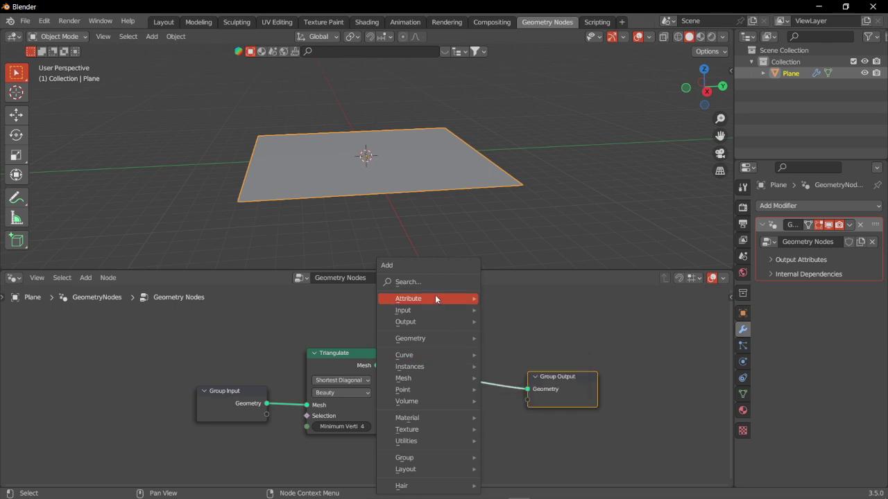
{"action": "key", "text": "Escape"}
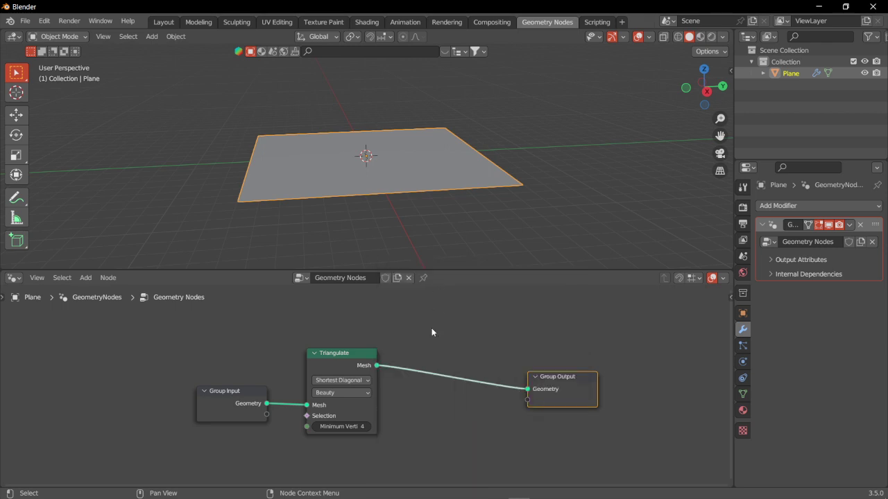
Add a Dual Mesh node after Triangulate to turn the surface into hexagons.
{"action": "key", "text": "shift+a"}
{"action": "left_click", "coordinate": [405, 281]}
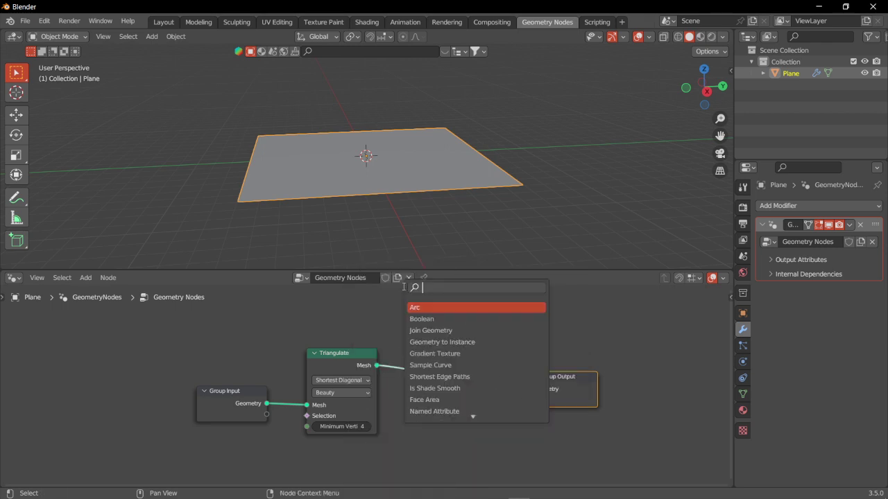
{"action": "type", "text": "dual"}
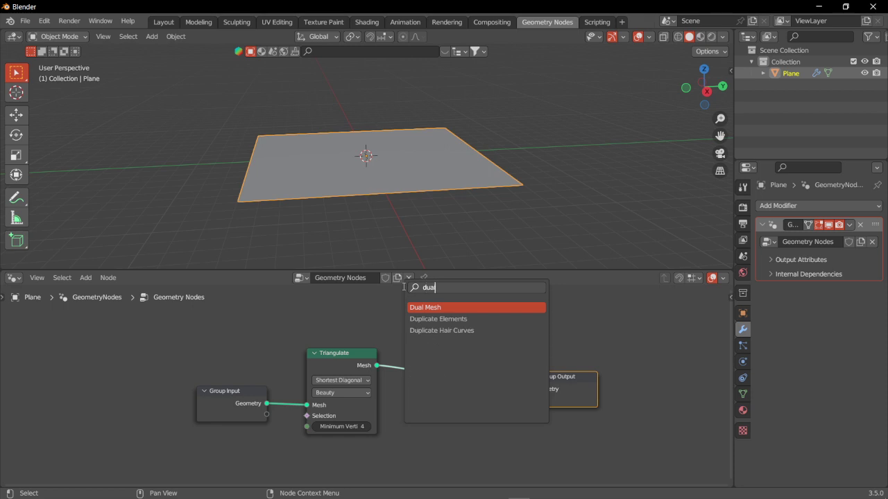
{"action": "left_click", "coordinate": [452, 307]}
{"action": "left_click", "coordinate": [447, 357]}
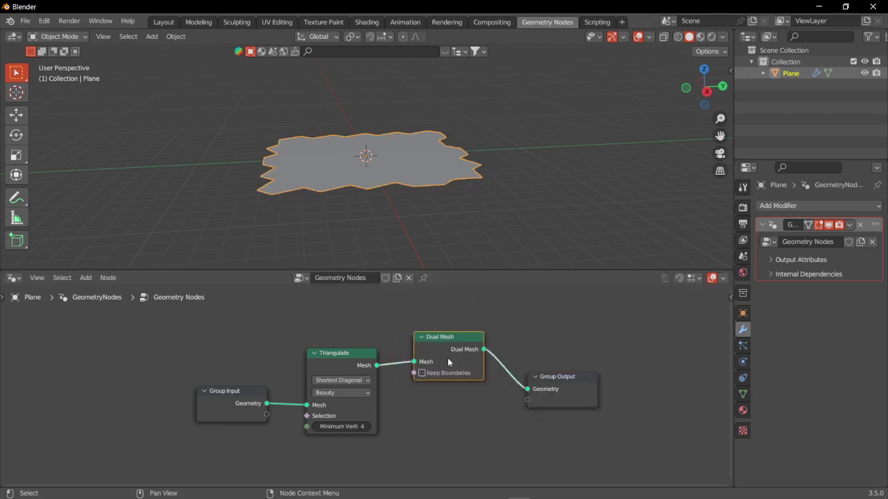
Subdivide the plane again in Edit Mode and inspect the hex grid from a lower angle.
{"action": "middle_click_drag", "start_coordinate": [368, 176], "coordinate": [384, 219]}
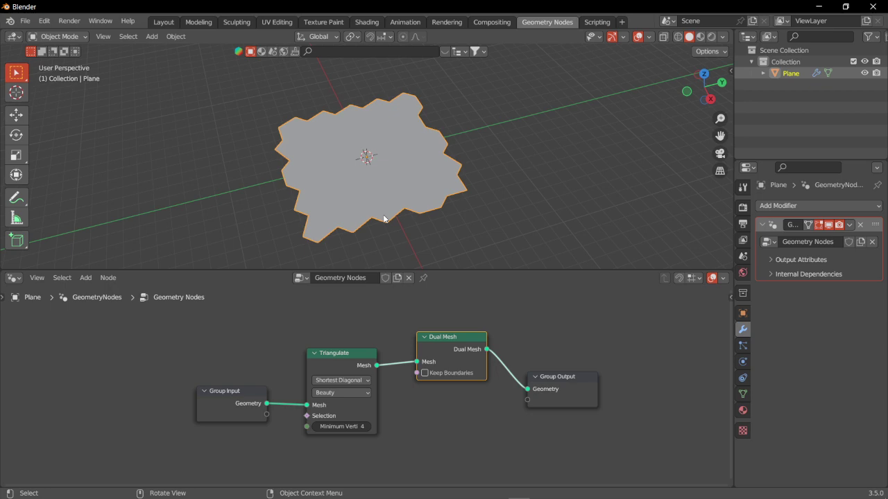
{"action": "key", "text": "Tab"}
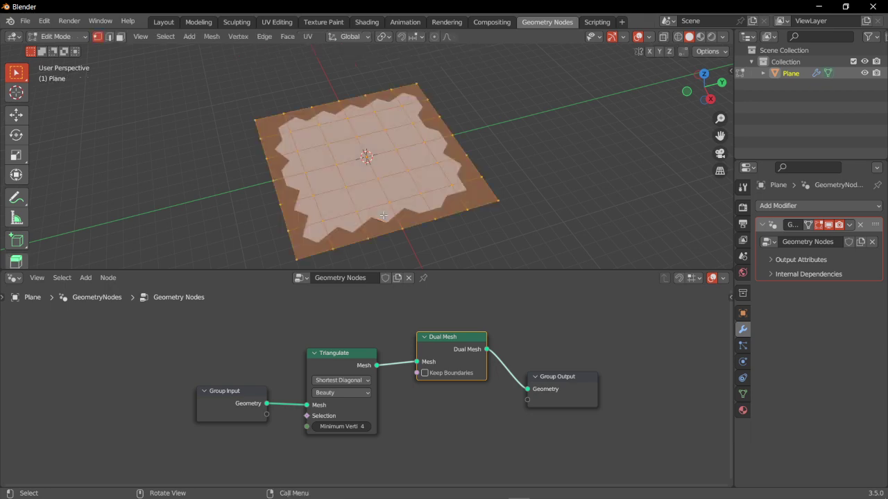
{"action": "right_click", "coordinate": [369, 176]}
{"action": "left_click", "coordinate": [369, 177]}
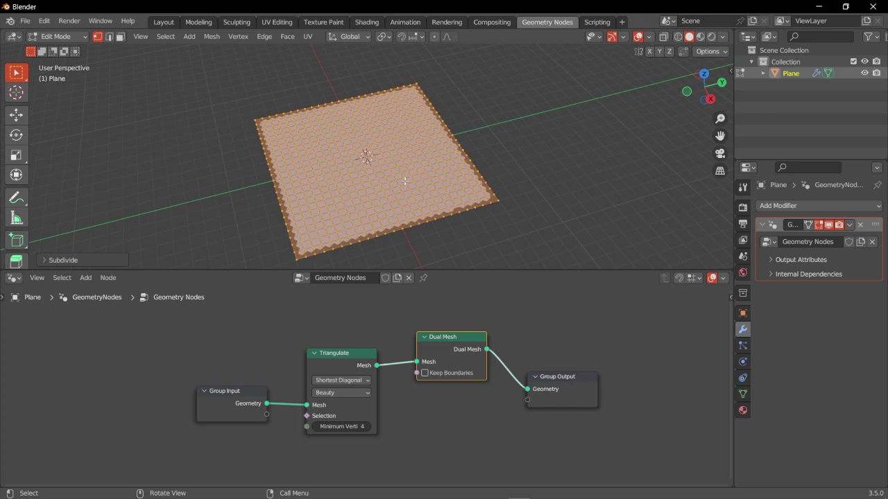
{"action": "key", "text": "Tab"}
{"action": "middle_click_drag", "start_coordinate": [404, 180], "coordinate": [375, 147]}
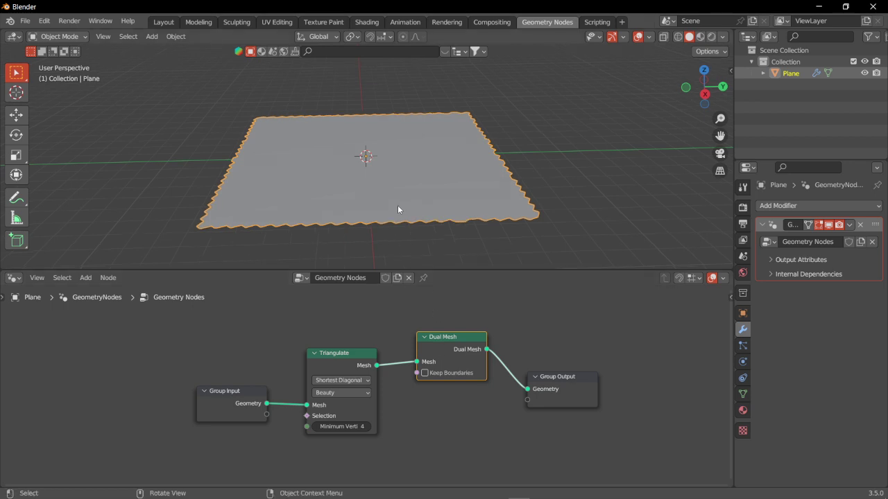
{"action": "key", "text": "Tab"}
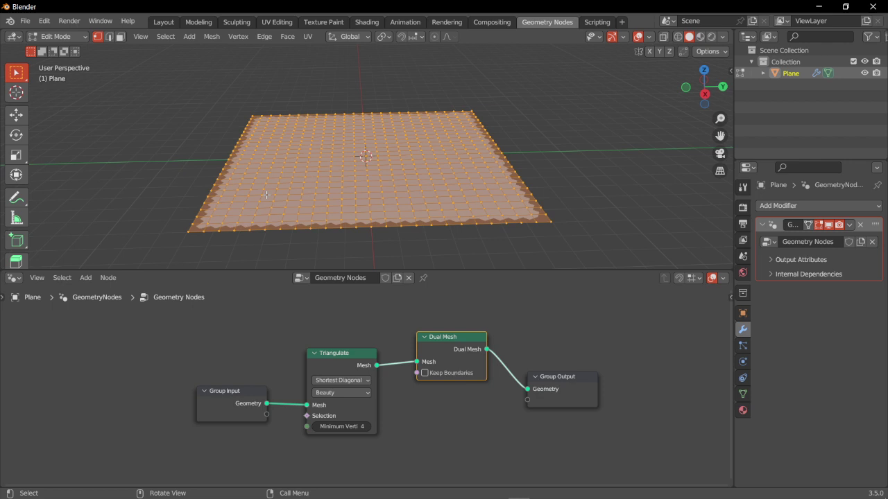
{"action": "middle_click_drag", "start_coordinate": [267, 195], "coordinate": [278, 202]}
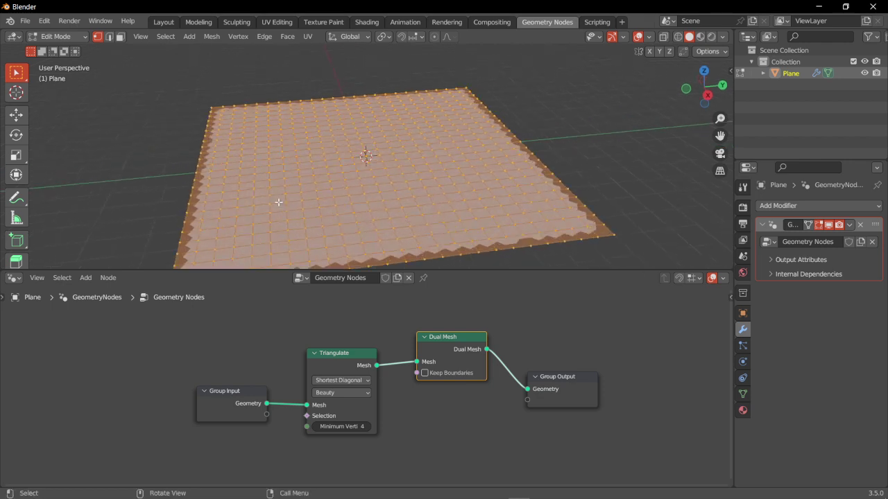
{"action": "scroll", "coordinate": [278, 203], "scroll_direction": "down", "scroll_amount": 2}
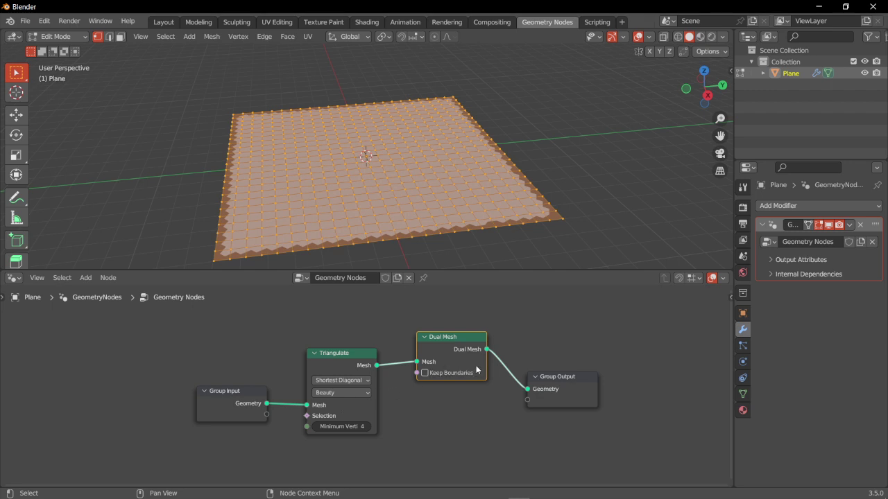
Back in Object Mode, add a Split Edges node between Dual Mesh and Group Output.
{"action": "left_click", "coordinate": [58, 36]}
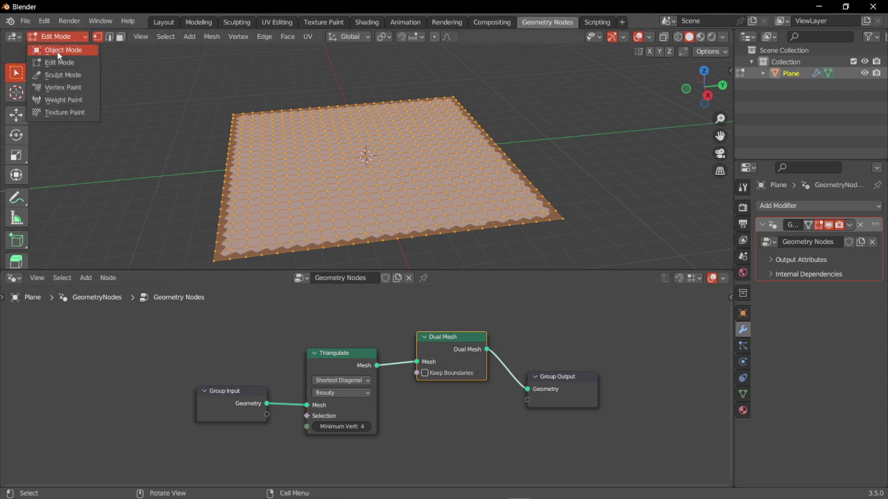
{"action": "left_click", "coordinate": [57, 51]}
{"action": "left_click_drag", "start_coordinate": [559, 375], "coordinate": [647, 365]}
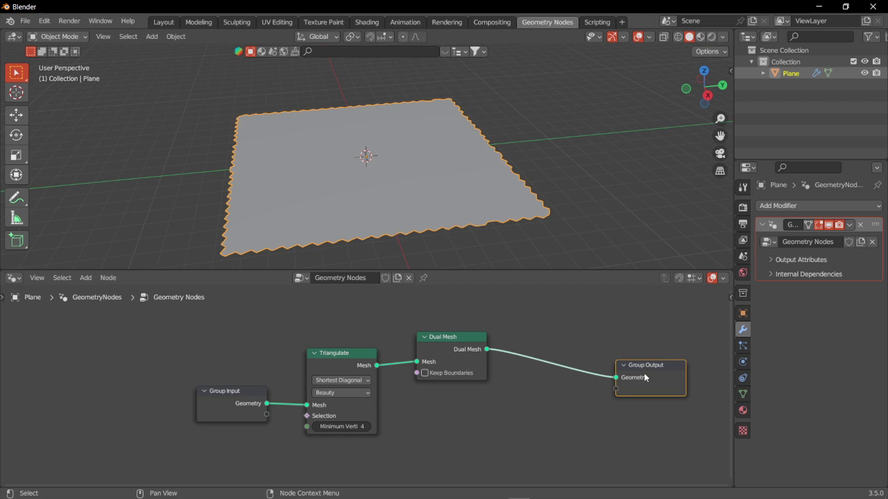
{"action": "key", "text": "shift+a"}
{"action": "type", "text": "edge sp"}
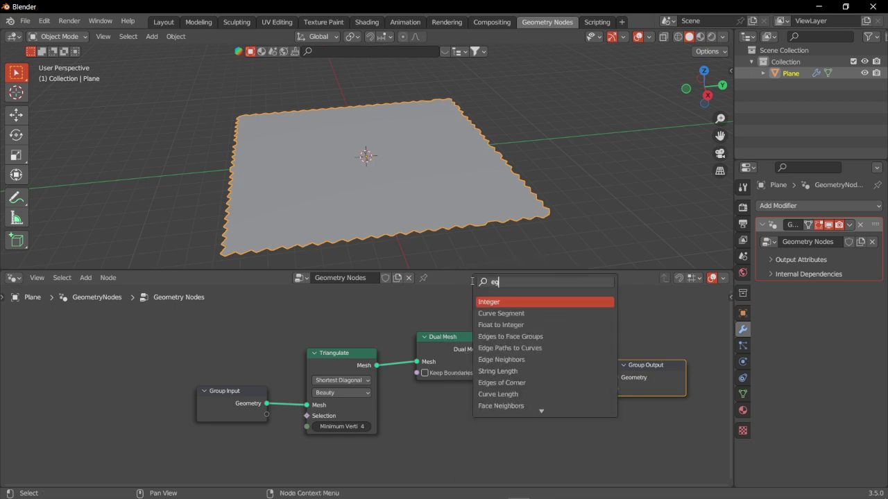
{"action": "type", "text": "lit"}
{"action": "key", "text": "Return"}
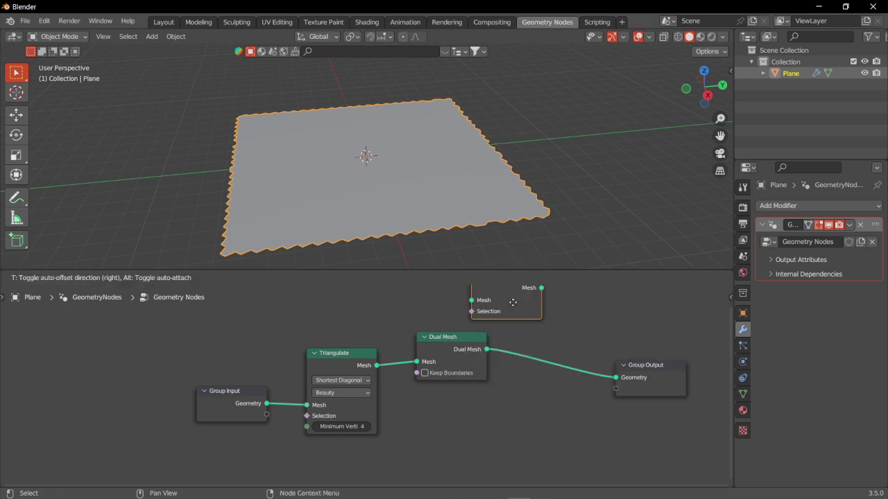
{"action": "left_click", "coordinate": [562, 360]}
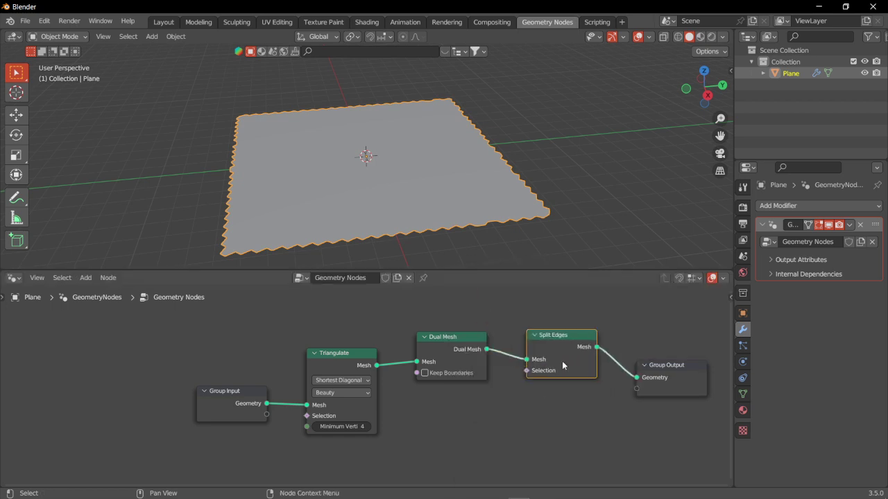
Add a Smooth modifier (Factor 0.500, Repeat 1) and collapse its panel.
{"action": "left_click", "coordinate": [815, 208]}
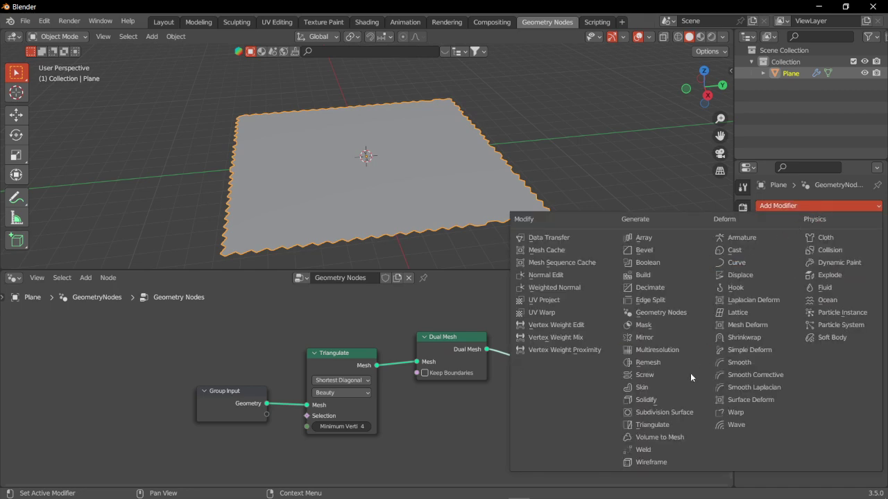
{"action": "left_click", "coordinate": [756, 361]}
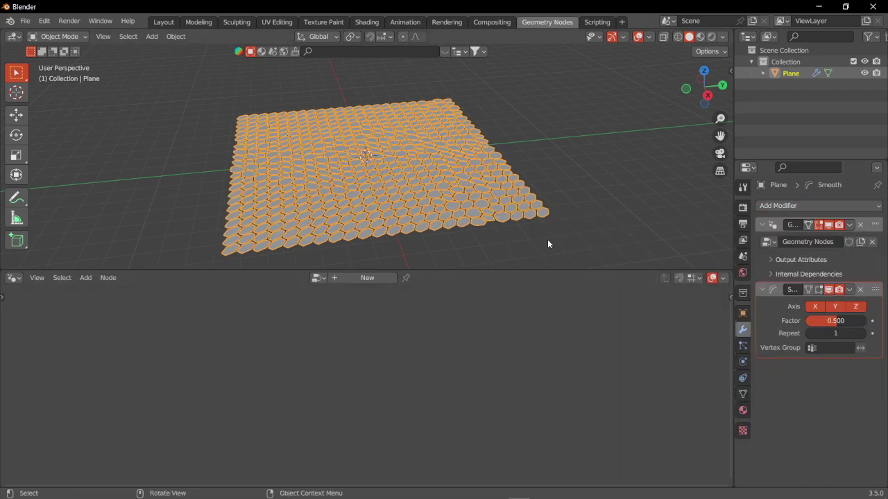
{"action": "middle_click_drag", "start_coordinate": [548, 241], "coordinate": [465, 117]}
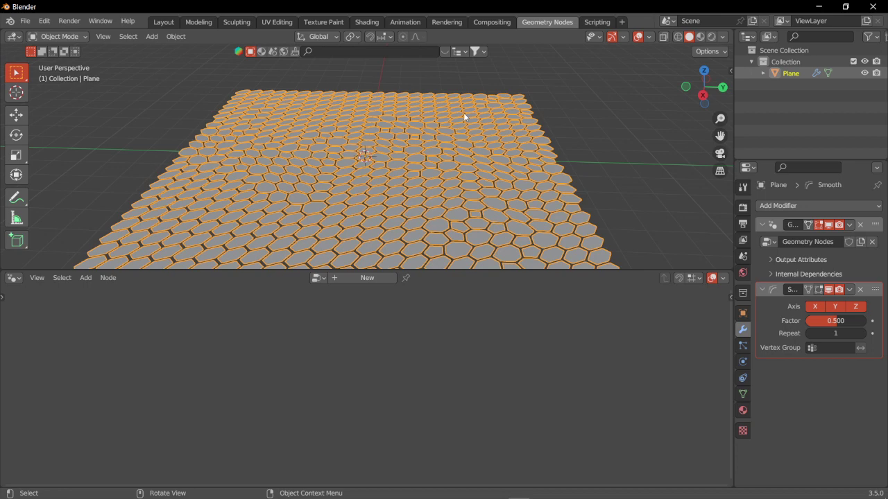
{"action": "scroll", "coordinate": [439, 166], "scroll_direction": "down", "scroll_amount": 3}
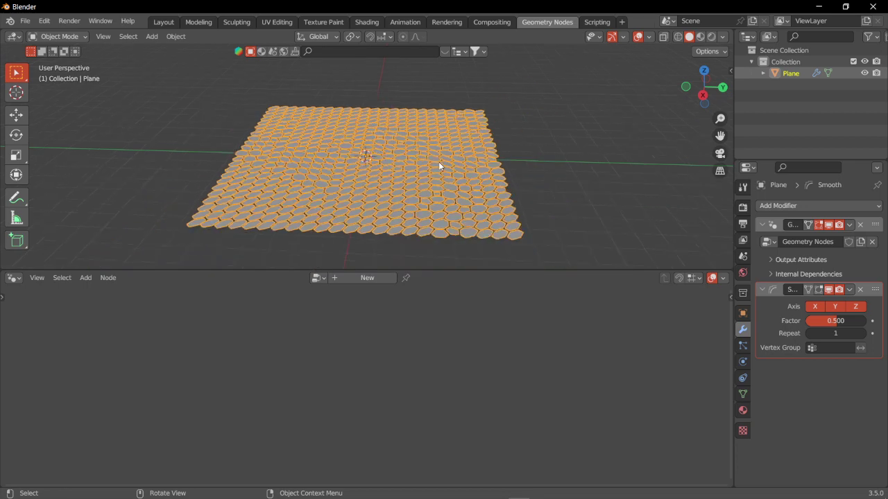
{"action": "left_click", "coordinate": [761, 289]}
{"action": "scroll", "coordinate": [505, 175], "scroll_direction": "up", "scroll_amount": 1}
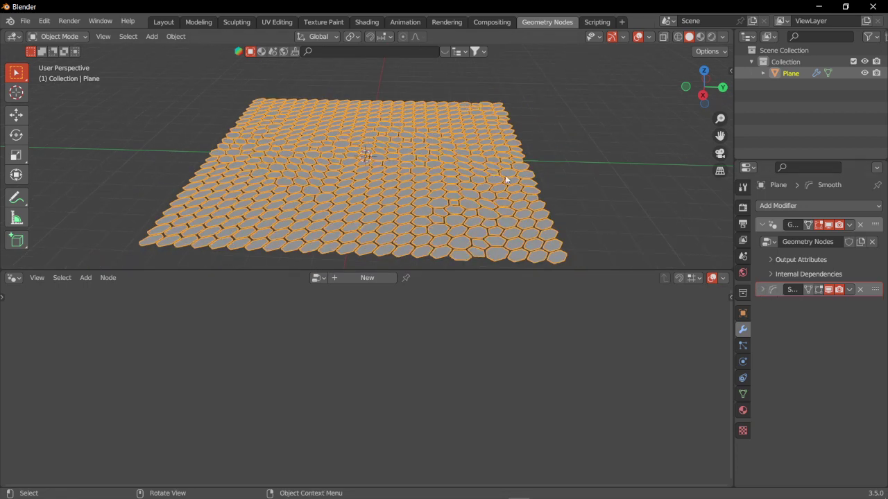
Insert an Extrude Mesh node between Split Edges and Group Output.
{"action": "left_click", "coordinate": [561, 181]}
{"action": "middle_click_drag", "start_coordinate": [561, 181], "coordinate": [521, 187]}
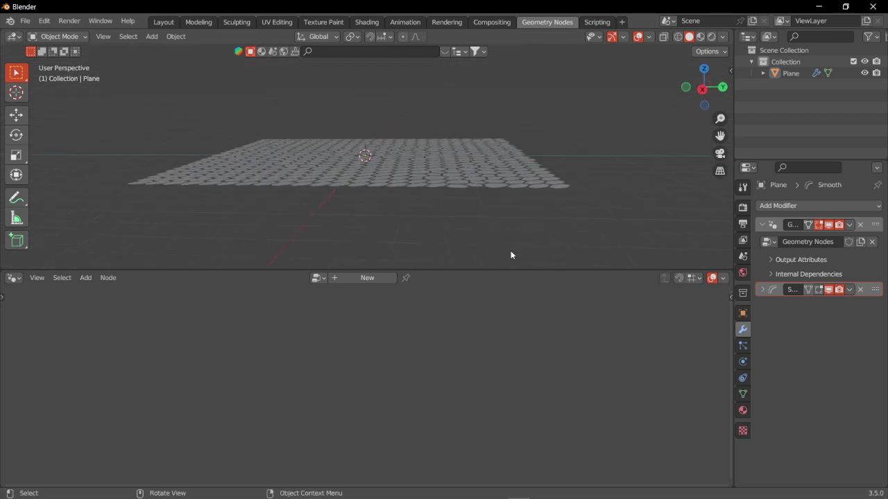
{"action": "left_click", "coordinate": [843, 260]}
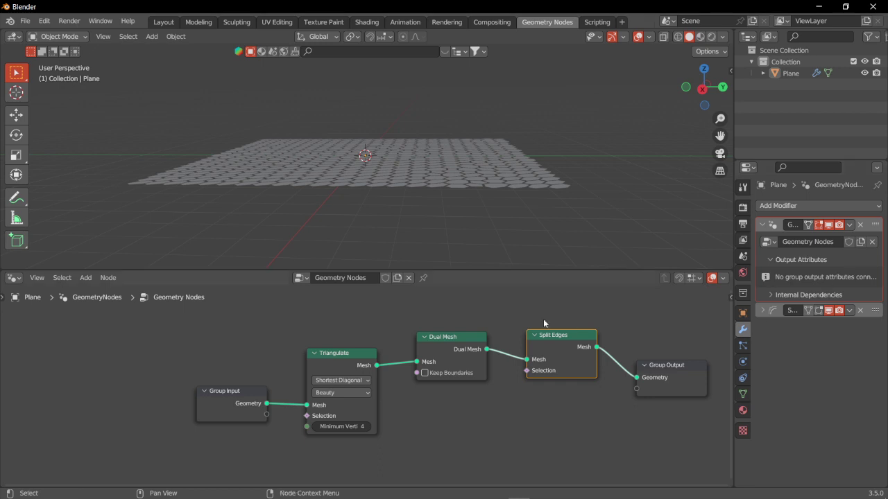
{"action": "middle_click_drag", "start_coordinate": [508, 319], "coordinate": [424, 341]}
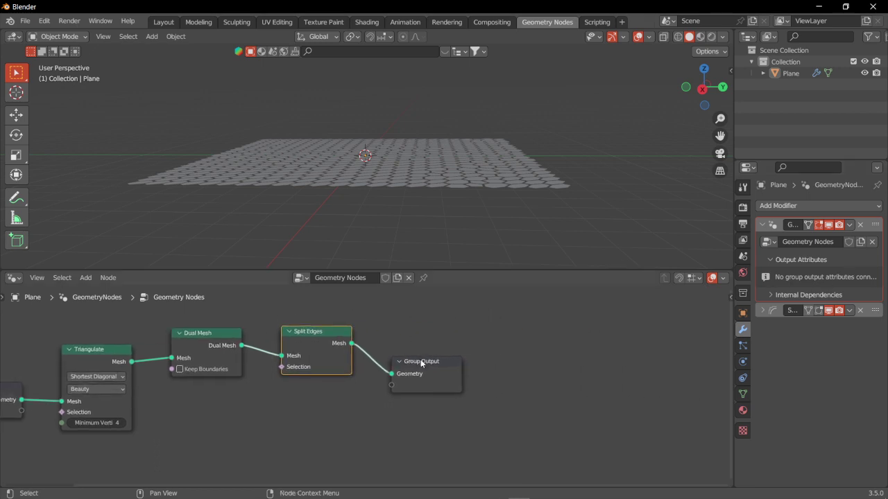
{"action": "left_click_drag", "start_coordinate": [421, 363], "coordinate": [640, 361]}
{"action": "key", "text": "shift+a"}
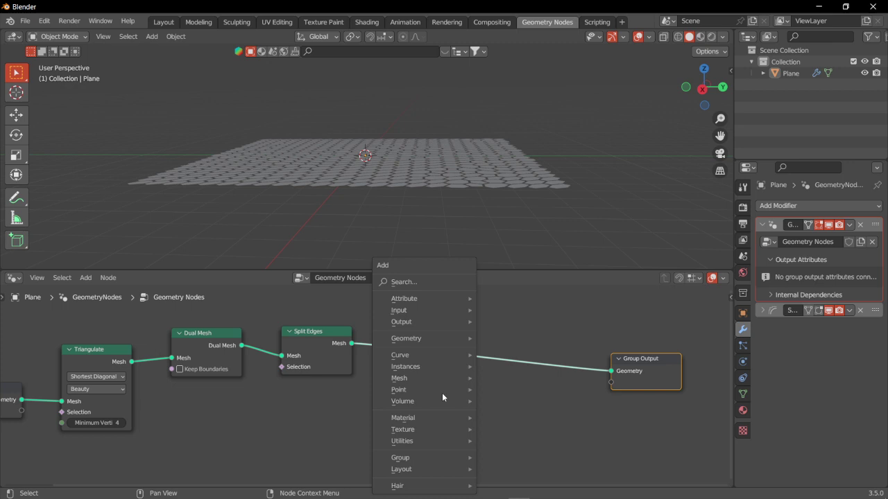
{"action": "left_click", "coordinate": [401, 283]}
{"action": "type", "text": "ext"}
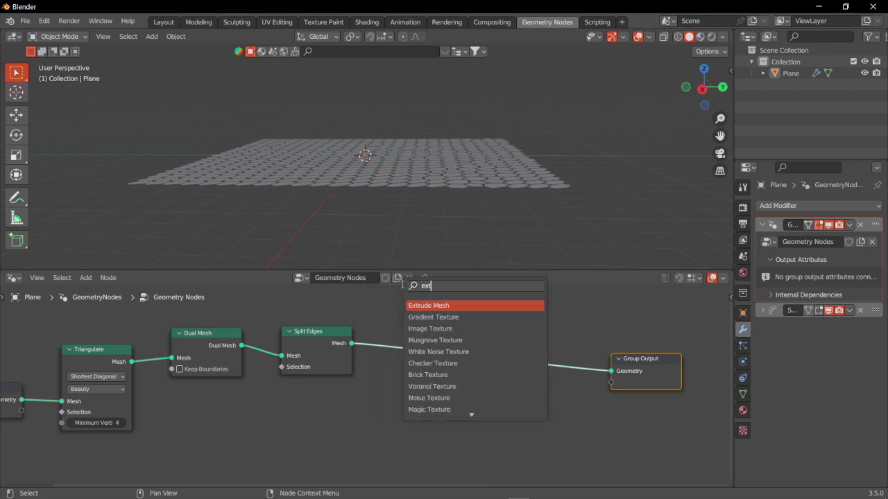
{"action": "type", "text": "rude"}
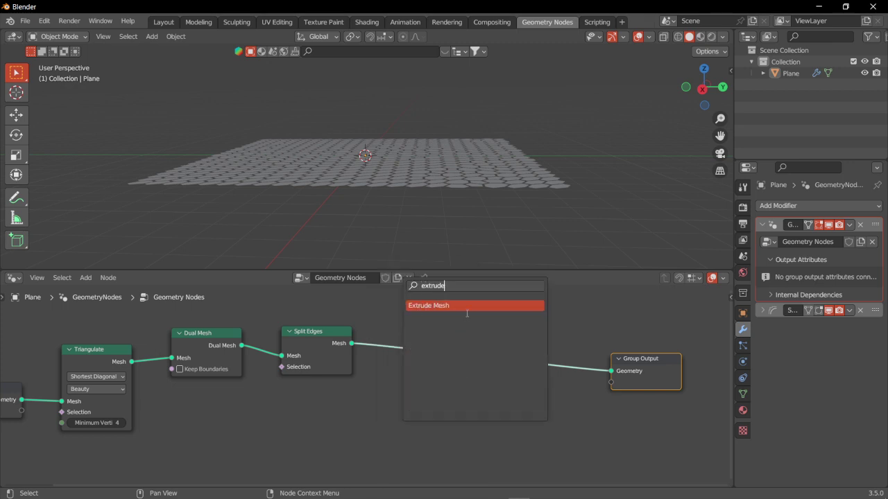
{"action": "left_click", "coordinate": [466, 306]}
{"action": "left_click", "coordinate": [467, 316]}
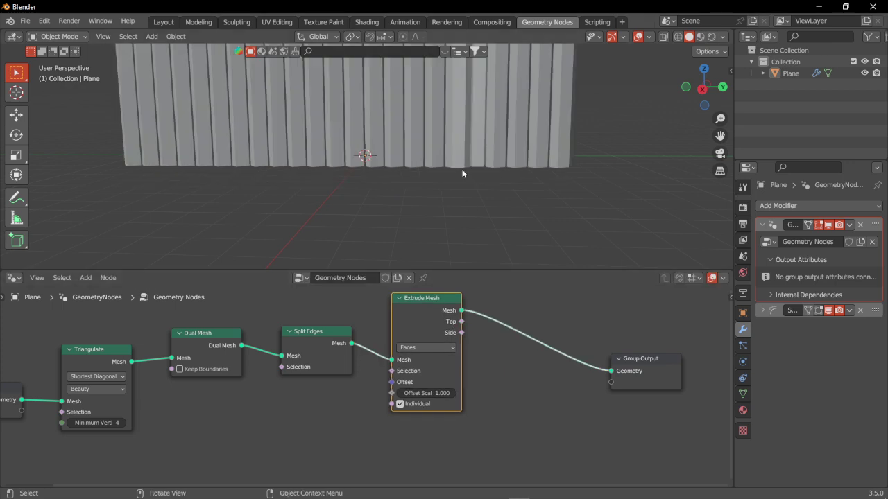
Set the Extrude Mesh Offset Scale to 0.05 and check the thin hexagon tiles.
{"action": "scroll", "coordinate": [458, 159], "scroll_direction": "down", "scroll_amount": 5}
{"action": "middle_click_drag", "start_coordinate": [455, 146], "coordinate": [461, 174]}
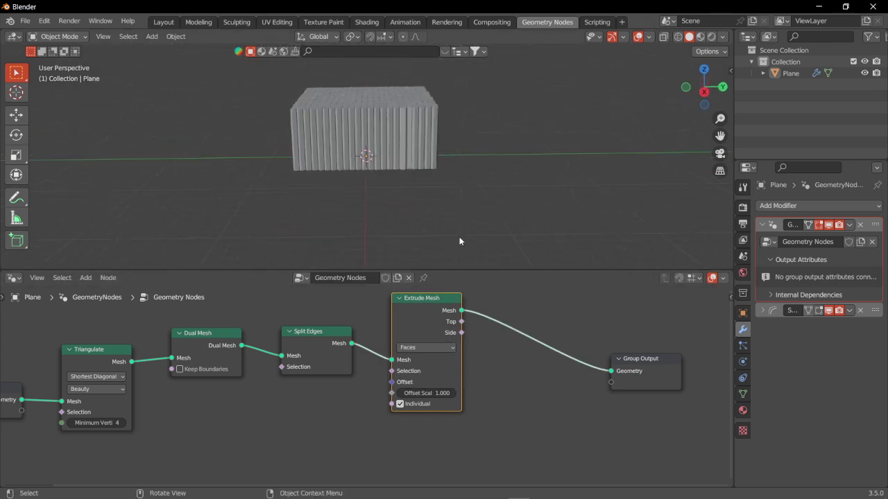
{"action": "left_click", "coordinate": [428, 393]}
{"action": "key", "text": "BackSpace"}
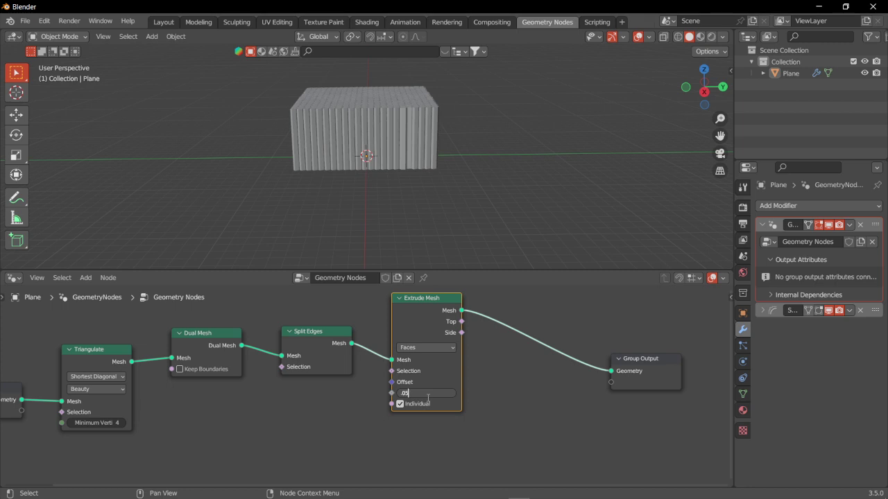
{"action": "type", "text": ".05"}
{"action": "key", "text": "Return"}
{"action": "scroll", "coordinate": [414, 215], "scroll_direction": "up", "scroll_amount": 3}
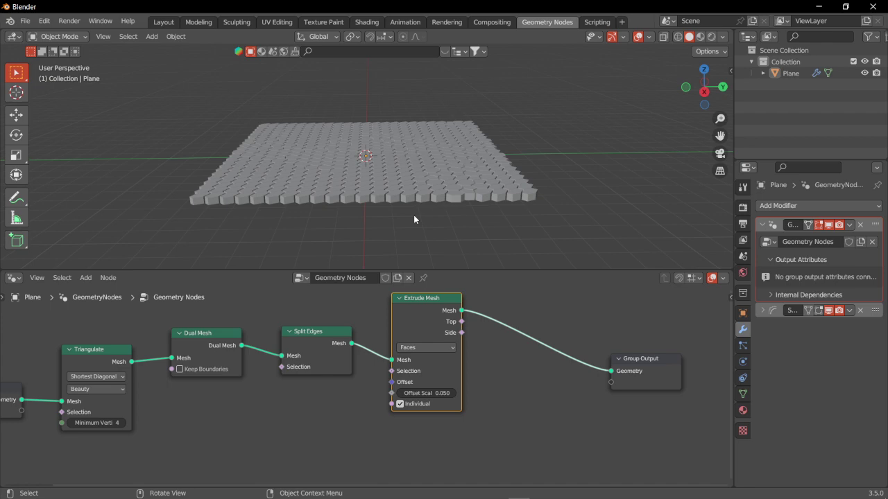
{"action": "middle_click_drag", "start_coordinate": [414, 219], "coordinate": [418, 246]}
{"action": "scroll", "coordinate": [457, 213], "scroll_direction": "up", "scroll_amount": 2}
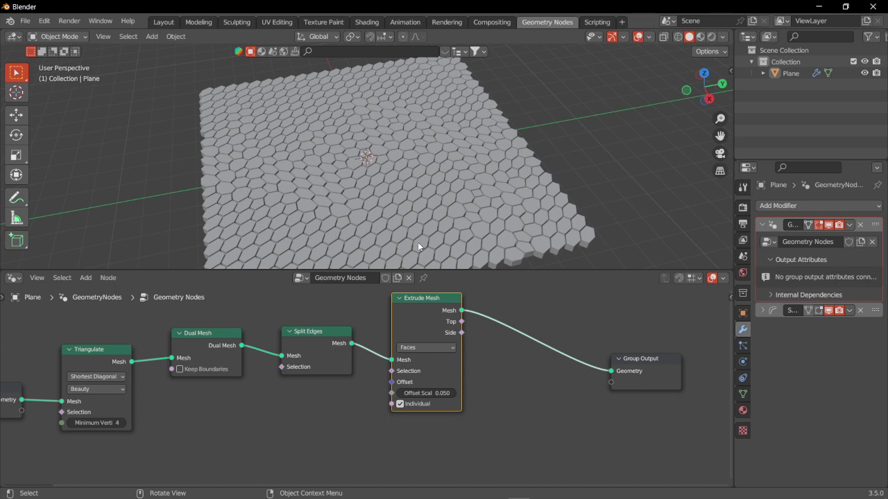
{"action": "scroll", "coordinate": [419, 215], "scroll_direction": "down", "scroll_amount": 4}
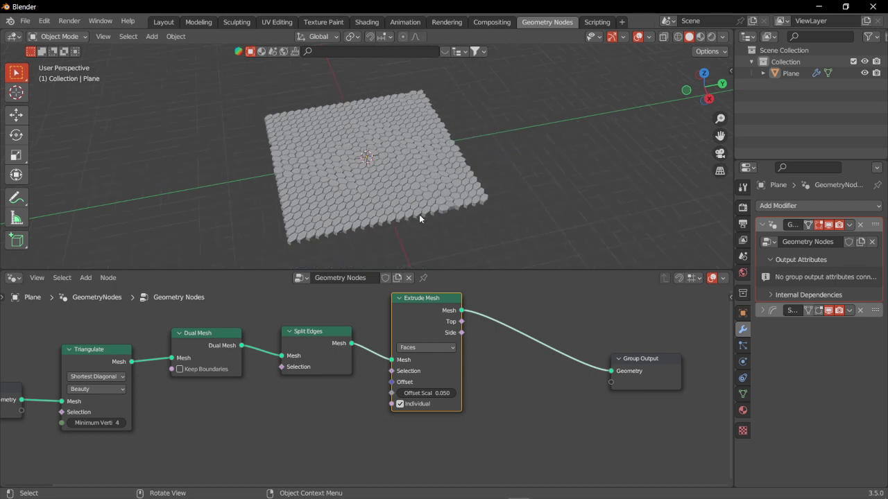
{"action": "middle_click_drag", "start_coordinate": [419, 214], "coordinate": [430, 215]}
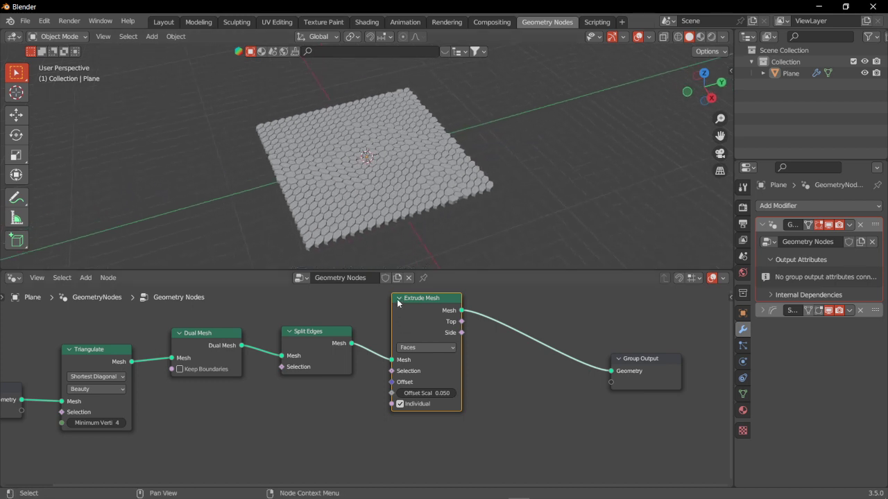
{"action": "left_click_drag", "start_coordinate": [417, 305], "coordinate": [506, 313]}
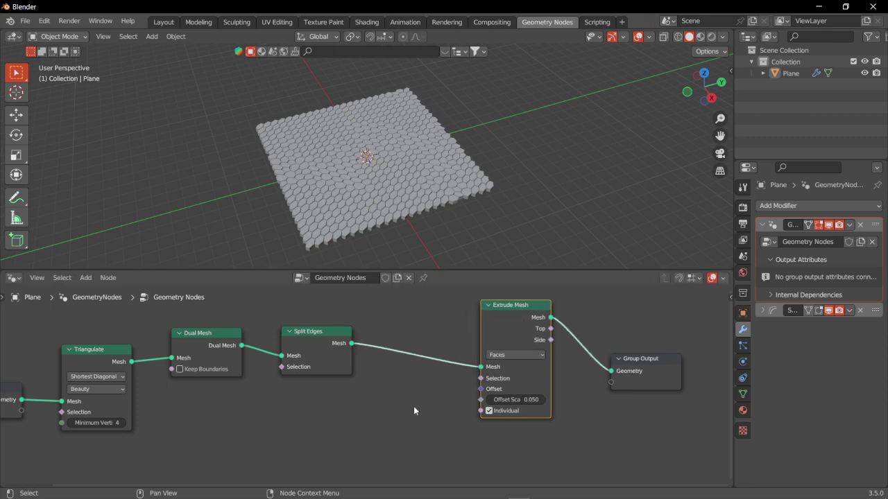
Add a ColorRamp whose Color drives the Extrude Mesh Selection input.
{"action": "key", "text": "shift+a"}
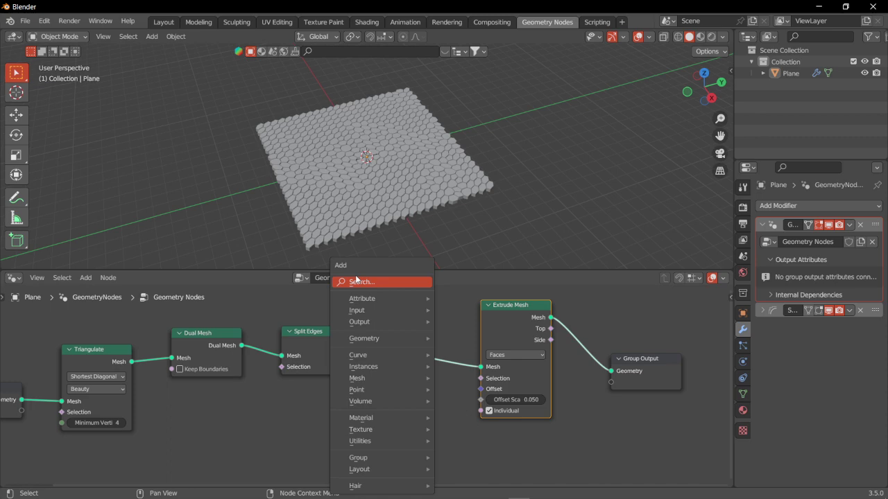
{"action": "left_click", "coordinate": [356, 281]}
{"action": "type", "text": "color"}
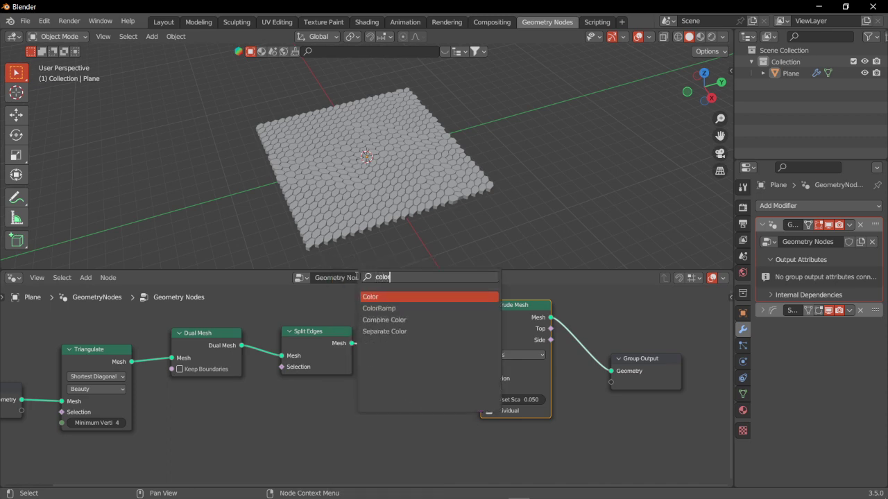
{"action": "left_click", "coordinate": [409, 303]}
{"action": "left_click", "coordinate": [422, 407]}
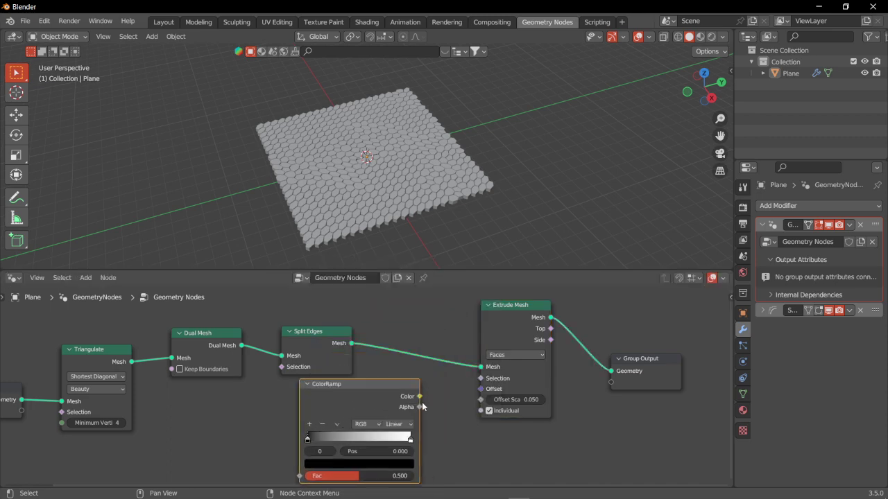
{"action": "left_click_drag", "start_coordinate": [420, 397], "coordinate": [480, 379]}
{"action": "left_click_drag", "start_coordinate": [347, 389], "coordinate": [411, 392]}
Add a Noise Texture below Dual Mesh and link its Fac to the ColorRamp Fac.
{"action": "scroll", "coordinate": [330, 444], "scroll_direction": "down", "scroll_amount": 2}
{"action": "middle_click_drag", "start_coordinate": [330, 444], "coordinate": [385, 397]}
{"action": "key", "text": "shift+a"}
{"action": "left_click", "coordinate": [328, 285]}
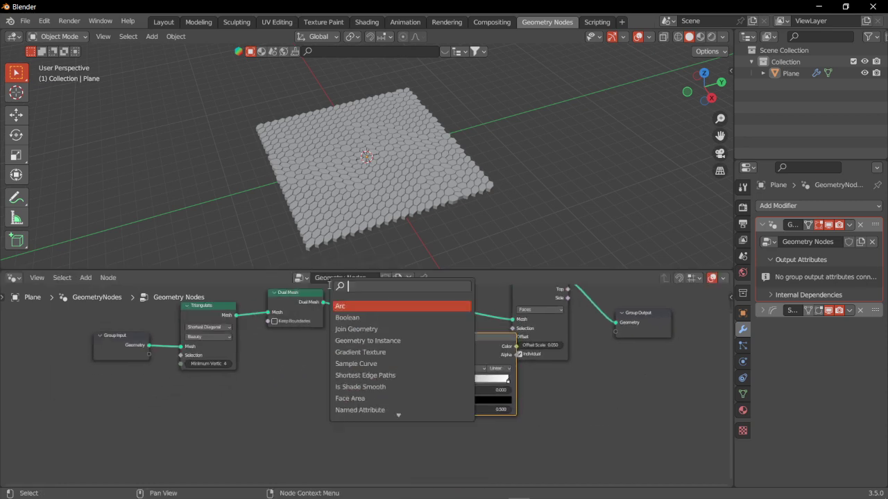
{"action": "type", "text": "noise"}
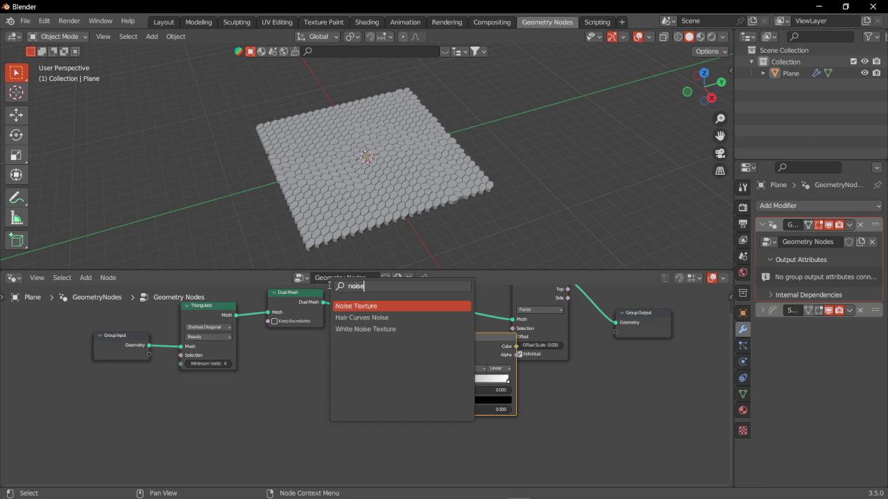
{"action": "left_click", "coordinate": [367, 305]}
{"action": "left_click", "coordinate": [351, 414]}
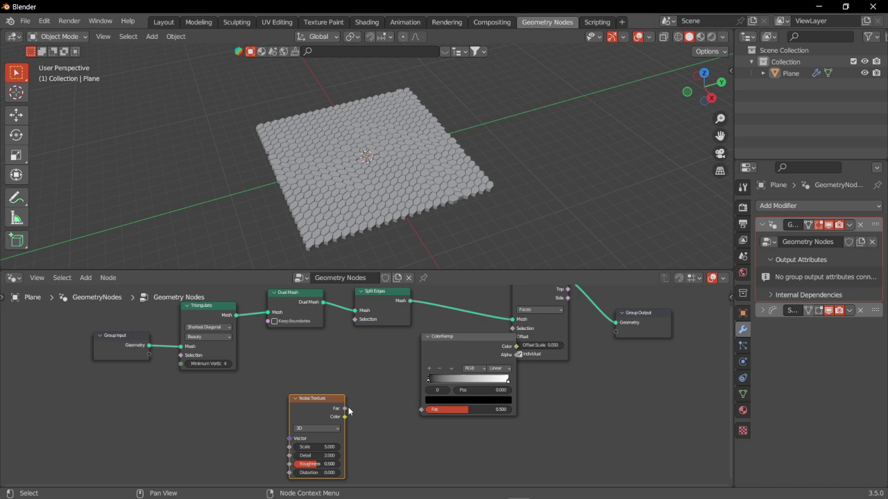
{"action": "left_click_drag", "start_coordinate": [344, 409], "coordinate": [421, 410]}
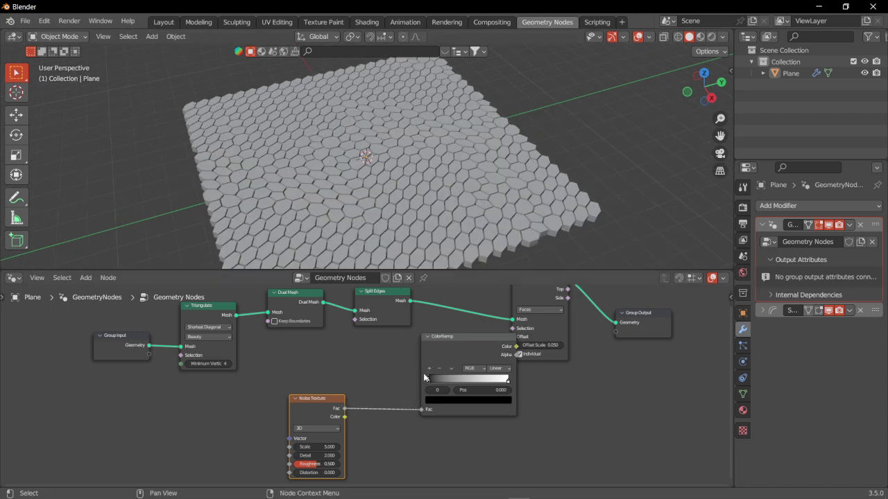
Move the ColorRamp black stop right so only scattered tiles extrude.
{"action": "left_click_drag", "start_coordinate": [427, 381], "coordinate": [477, 382]}
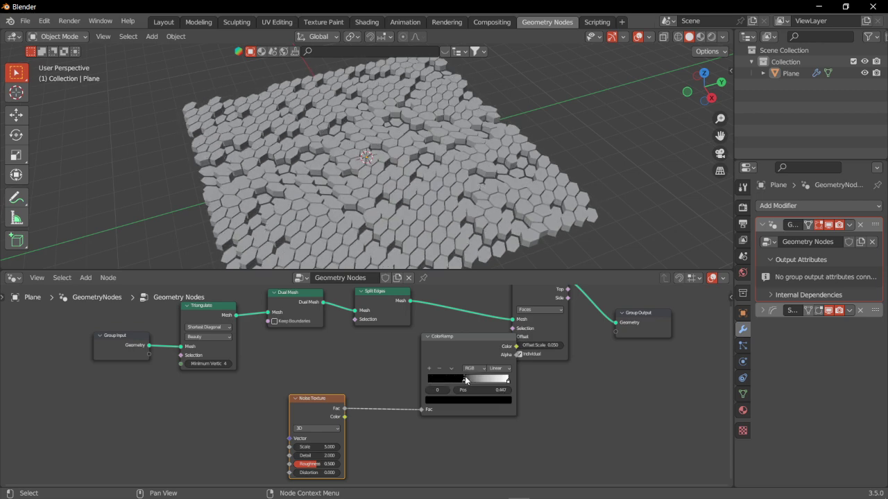
{"action": "left_click_drag", "start_coordinate": [466, 380], "coordinate": [472, 380]}
{"action": "middle_click_drag", "start_coordinate": [389, 198], "coordinate": [445, 175]}
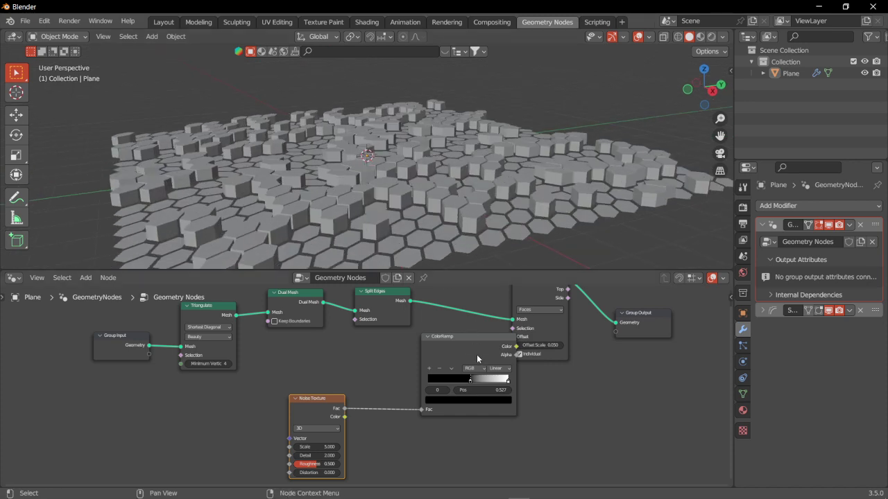
{"action": "left_click_drag", "start_coordinate": [470, 380], "coordinate": [472, 382]}
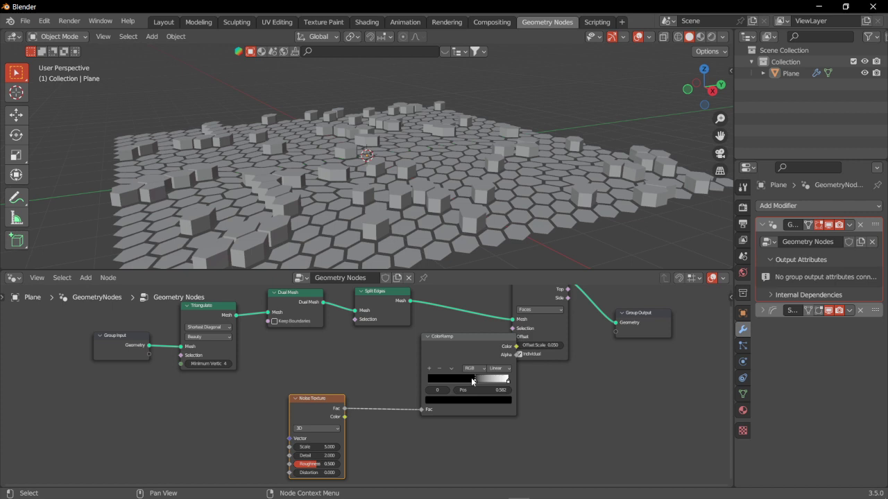
Set the Extrude Mesh Offset Scale to 0.020 and settle the black stop at 0.480.
{"action": "left_click", "coordinate": [548, 345]}
{"action": "type", "text": "0.05"}
{"action": "key", "text": "BackSpace"}
{"action": "key", "text": "BackSpace"}
{"action": "key", "text": "BackSpace"}
{"action": "key", "text": "BackSpace"}
{"action": "type", "text": ".02"}
{"action": "key", "text": "Return"}
{"action": "middle_click_drag", "start_coordinate": [376, 147], "coordinate": [326, 142]}
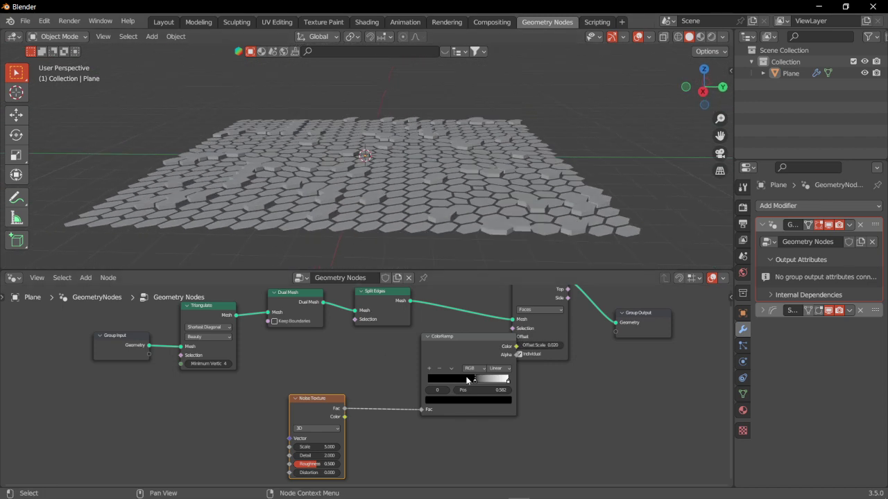
{"action": "mouse_move", "coordinate": [468, 380]}
{"action": "left_mouse_down"}
{"action": "mouse_move", "coordinate": [476, 383]}
{"action": "mouse_move", "coordinate": [465, 380]}
{"action": "left_mouse_up"}
{"action": "middle_click_drag", "start_coordinate": [448, 192], "coordinate": [430, 243]}
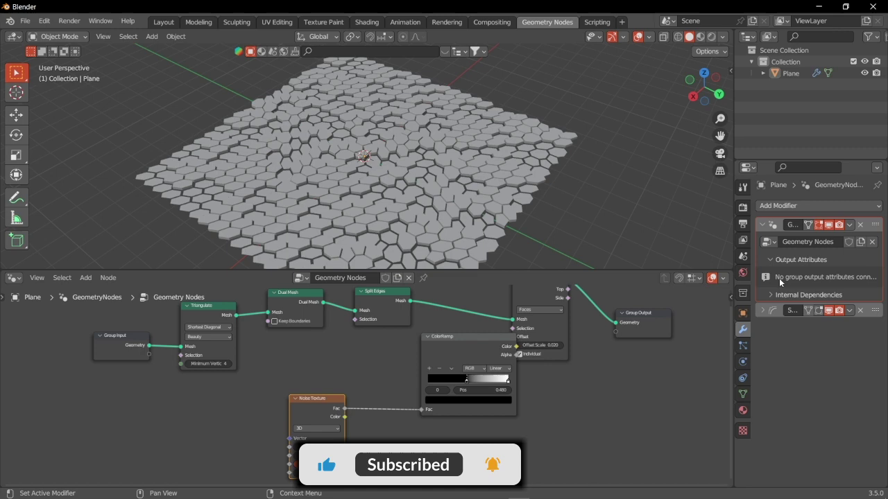
Add a Solidify modifier (Thickness 0.01 m, Offset -1) and switch back to Layout.
{"action": "left_click", "coordinate": [767, 205]}
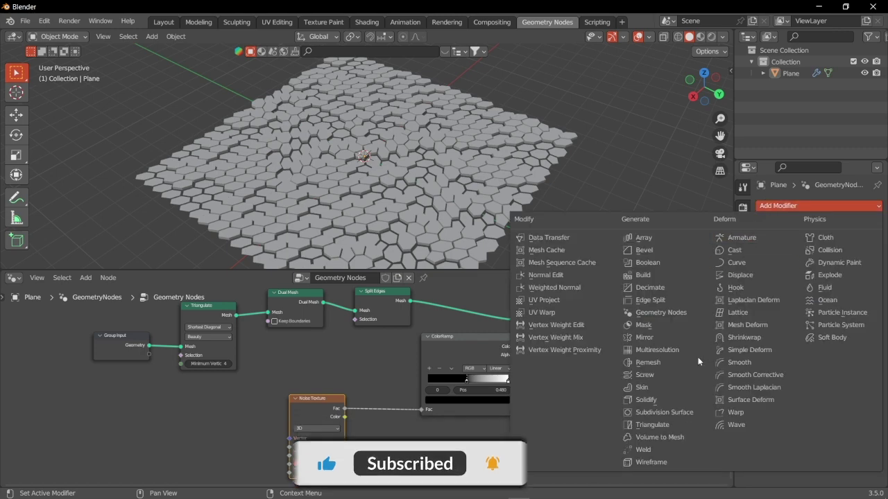
{"action": "left_click", "coordinate": [651, 400]}
{"action": "middle_click_drag", "start_coordinate": [448, 199], "coordinate": [167, 23]}
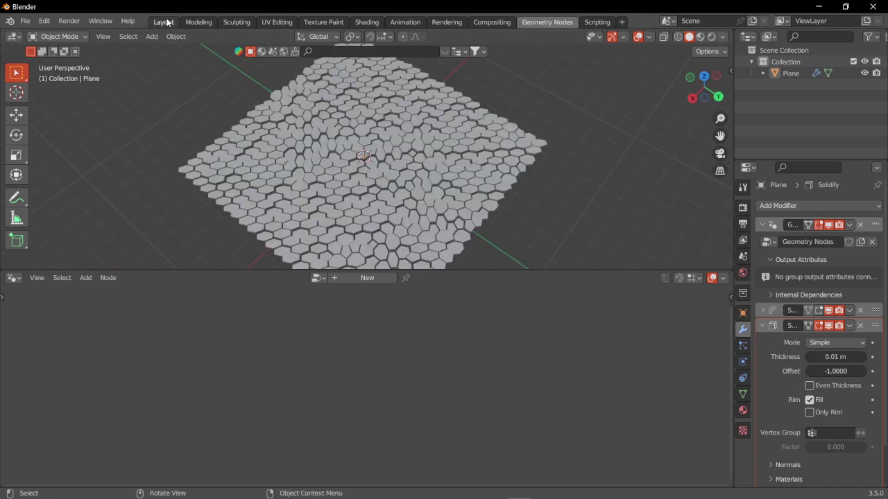
{"action": "left_click", "coordinate": [168, 23]}
{"action": "middle_click_drag", "start_coordinate": [396, 263], "coordinate": [364, 295]}
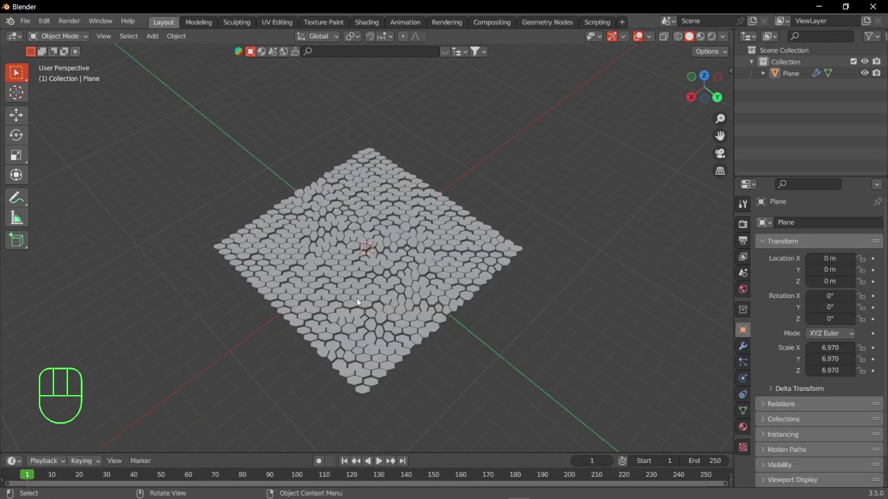
{"action": "scroll", "coordinate": [357, 302], "scroll_direction": "up", "scroll_amount": 3}
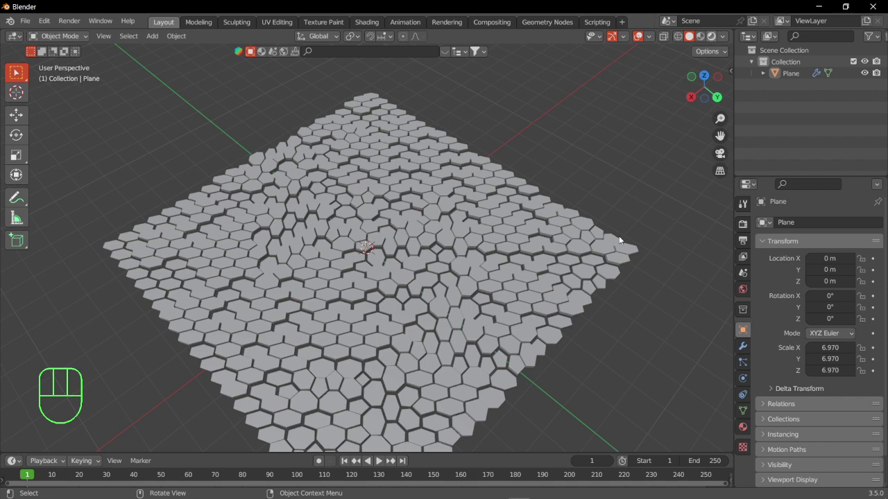
Switch the viewport to rendered shading and enable the Tri-Lighting add-on in Preferences.
{"action": "key", "text": "z"}
{"action": "key", "text": "8"}
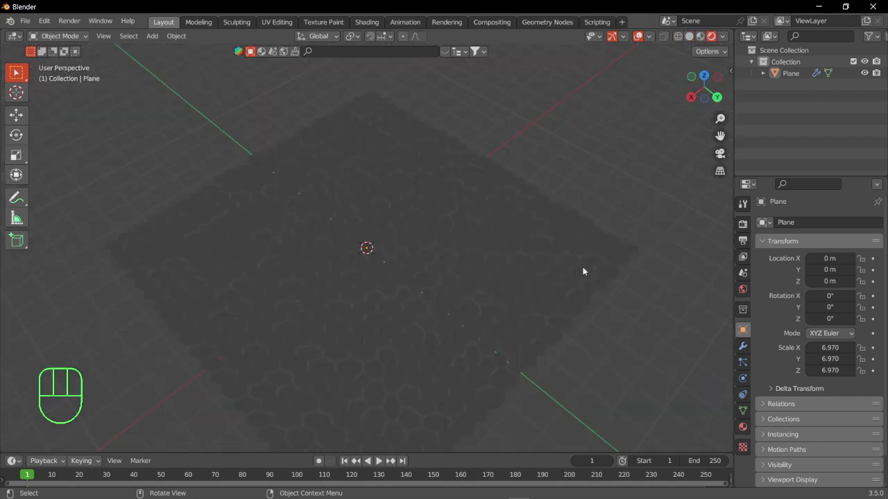
{"action": "scroll", "coordinate": [582, 271], "scroll_direction": "down", "scroll_amount": 2}
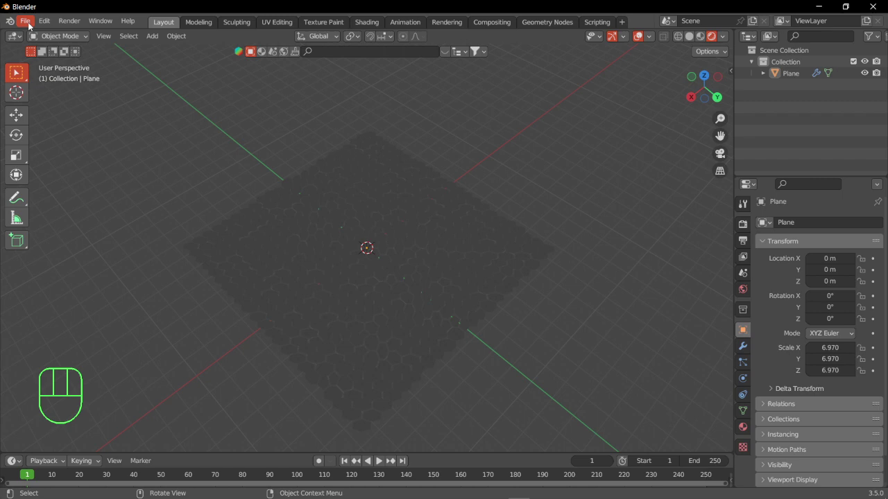
{"action": "left_click", "coordinate": [44, 21]}
{"action": "left_click", "coordinate": [63, 249]}
{"action": "type", "text": "tri"}
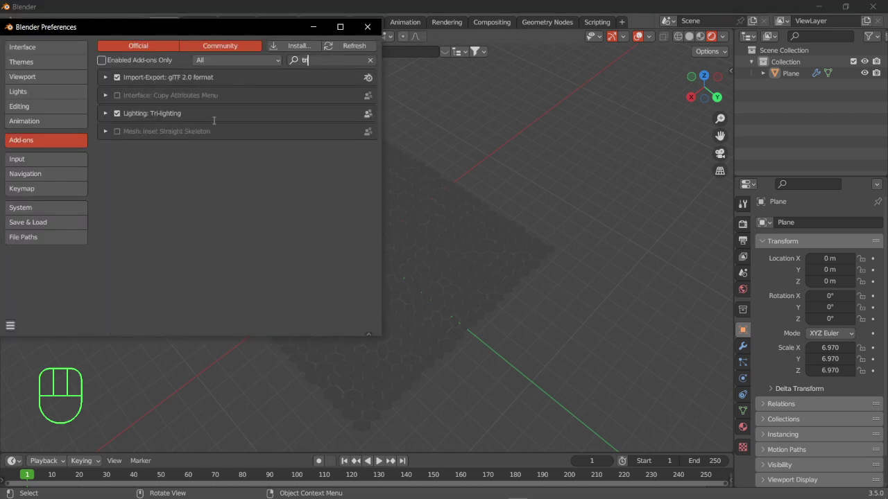
{"action": "left_click", "coordinate": [366, 27]}
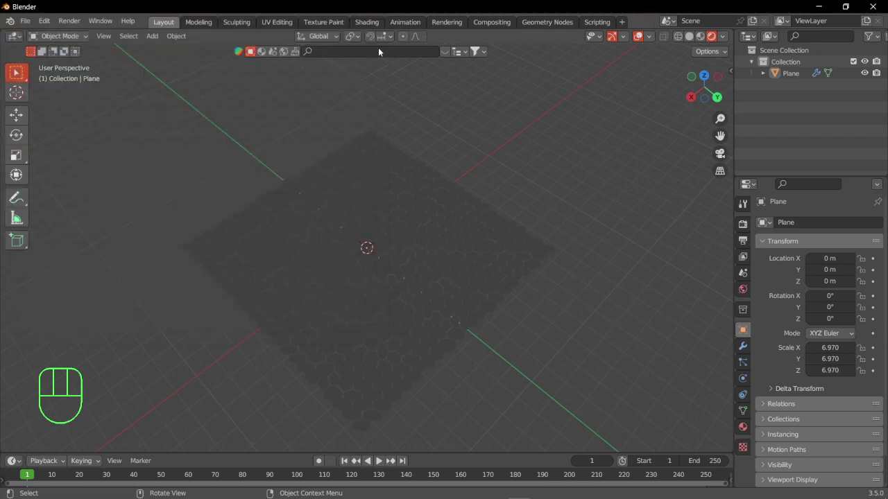
With the floor plane selected, add the 3 Point Lights rig with its camera.
{"action": "left_click", "coordinate": [357, 229]}
{"action": "middle_click_drag", "start_coordinate": [366, 267], "coordinate": [408, 199]}
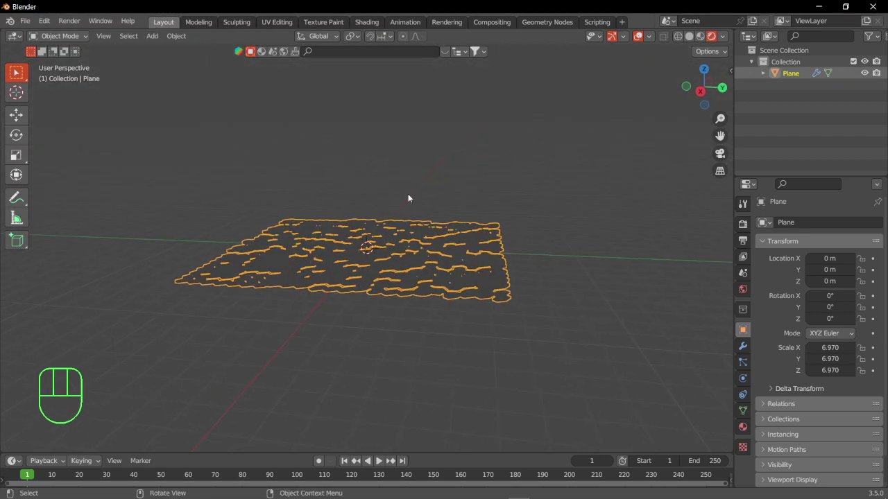
{"action": "scroll", "coordinate": [394, 245], "scroll_direction": "up", "scroll_amount": 3}
{"action": "key", "text": "shift+a"}
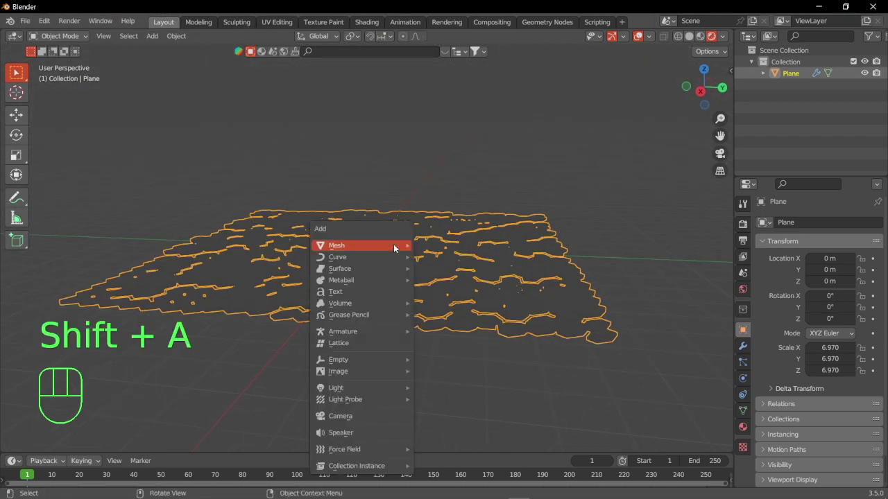
{"action": "mouse_move", "coordinate": [354, 388]}
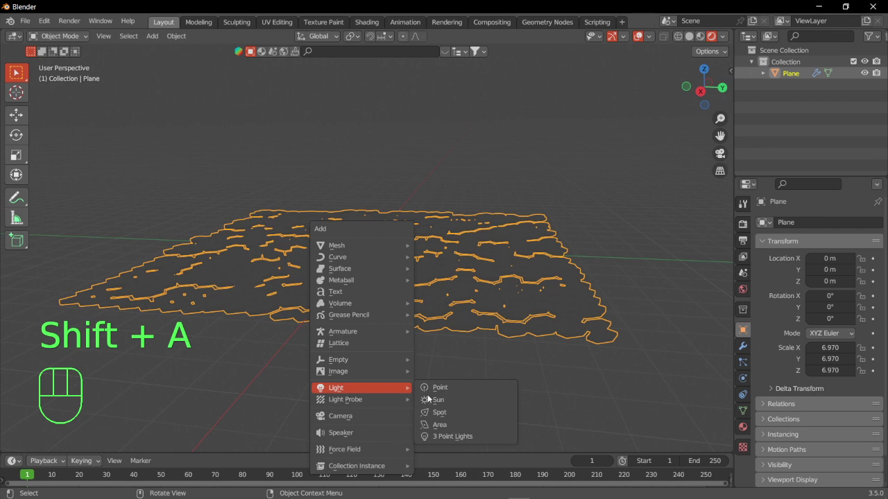
{"action": "left_click", "coordinate": [459, 437]}
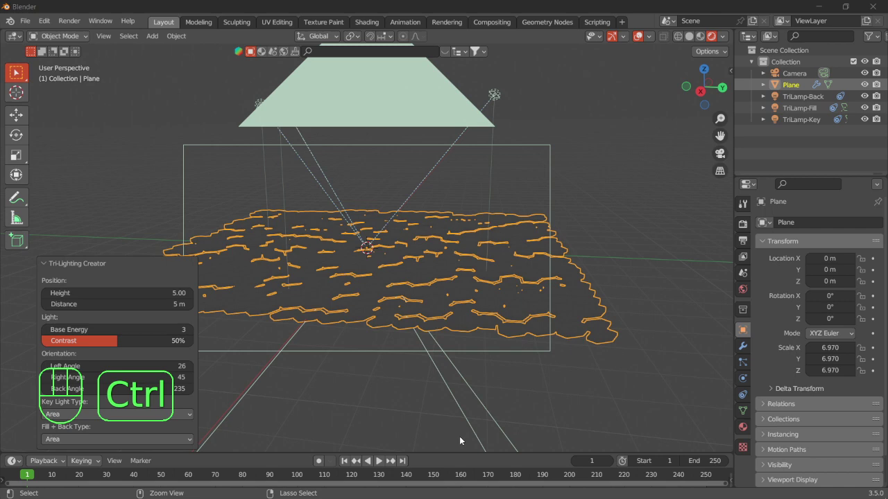
Save the project to the Desktop folder as untitled.blend.
{"action": "key", "text": "ctrl+s"}
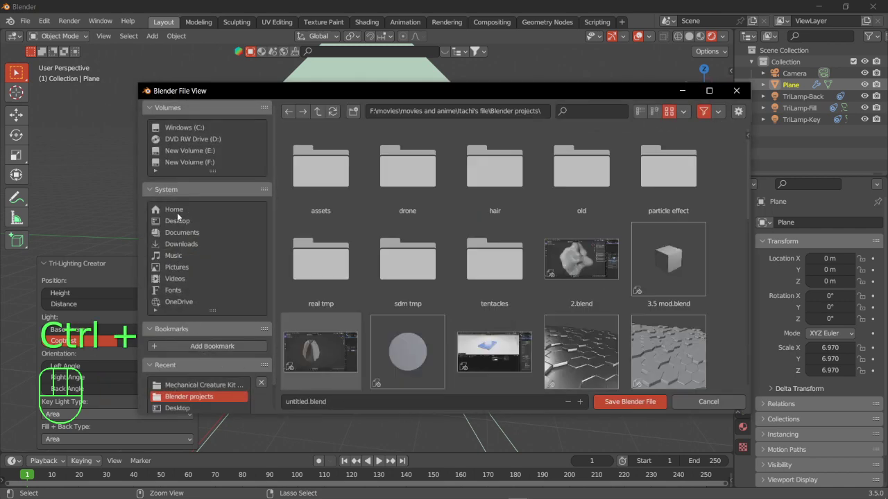
{"action": "left_click", "coordinate": [176, 220]}
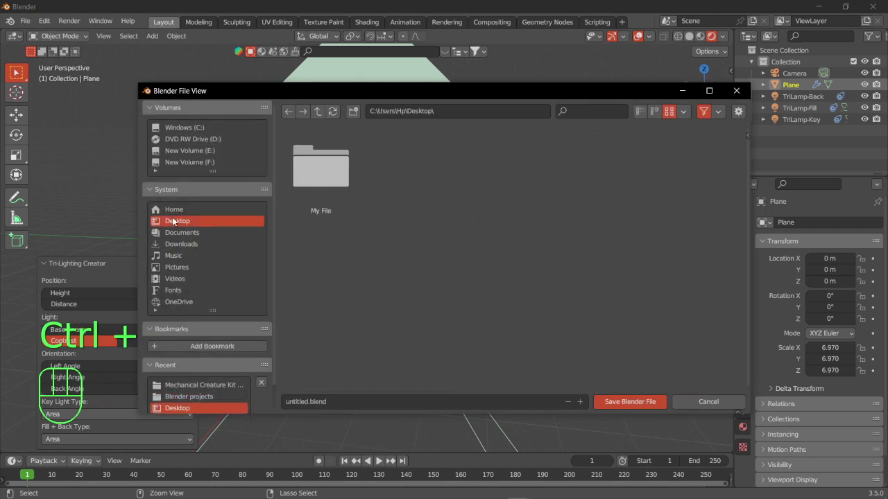
{"action": "left_click", "coordinate": [632, 402]}
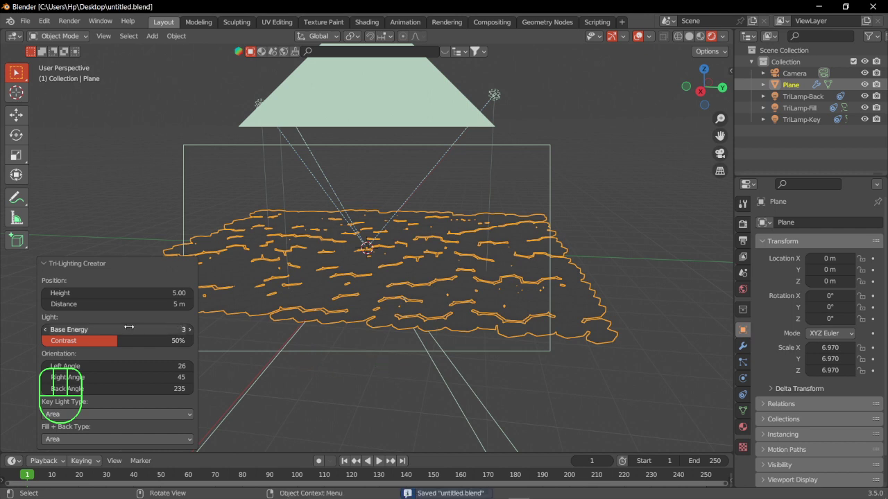
Set the lights to height 1.91, distance 6.9 m, base energy 382, contrast 50%, then check camera view.
{"action": "mouse_move", "coordinate": [129, 327]}
{"action": "left_mouse_down"}
{"action": "mouse_move", "coordinate": [279, 326]}
{"action": "mouse_move", "coordinate": [106, 340]}
{"action": "mouse_move", "coordinate": [171, 342]}
{"action": "mouse_move", "coordinate": [128, 343]}
{"action": "left_mouse_up"}
{"action": "left_click_drag", "start_coordinate": [118, 304], "coordinate": [170, 304]}
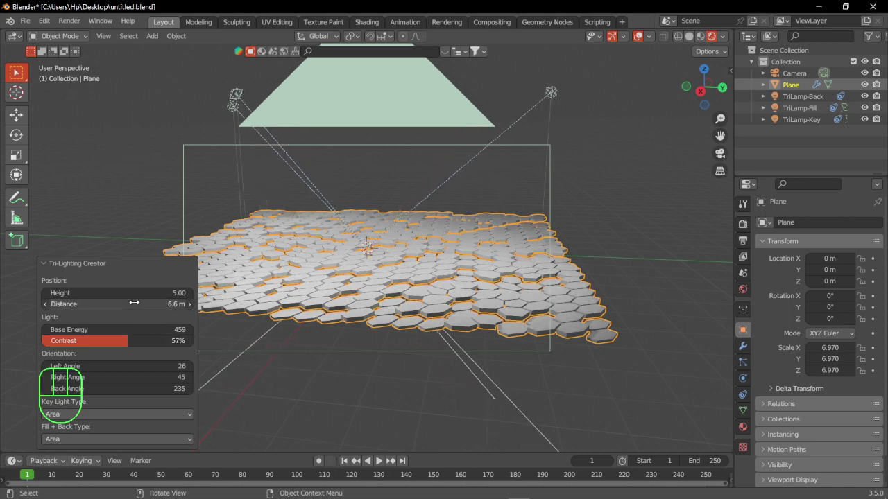
{"action": "left_click_drag", "start_coordinate": [89, 292], "coordinate": [132, 292]}
{"action": "left_click", "coordinate": [84, 292]}
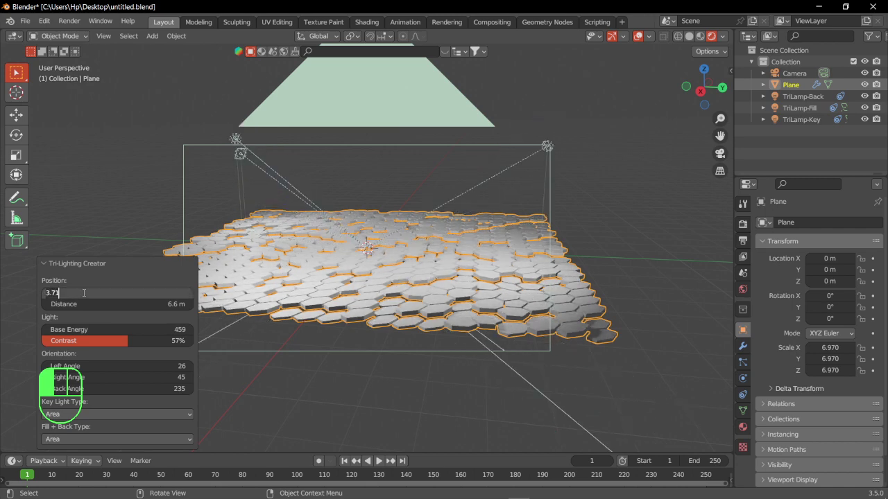
{"action": "key", "text": "Return"}
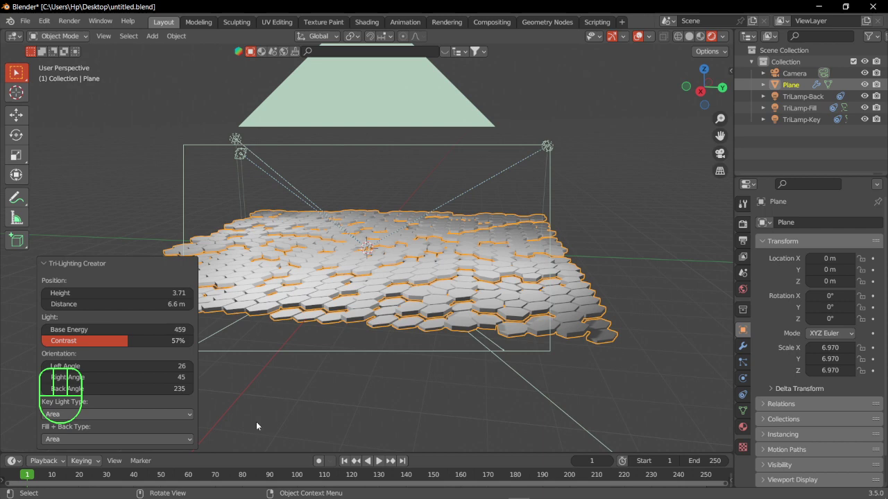
{"action": "key", "text": "KP_0"}
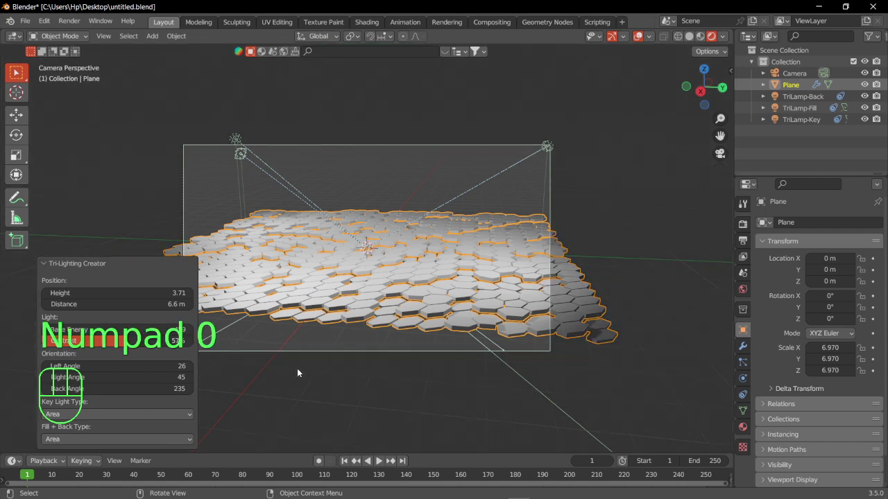
{"action": "scroll", "coordinate": [297, 373], "scroll_direction": "up", "scroll_amount": 7}
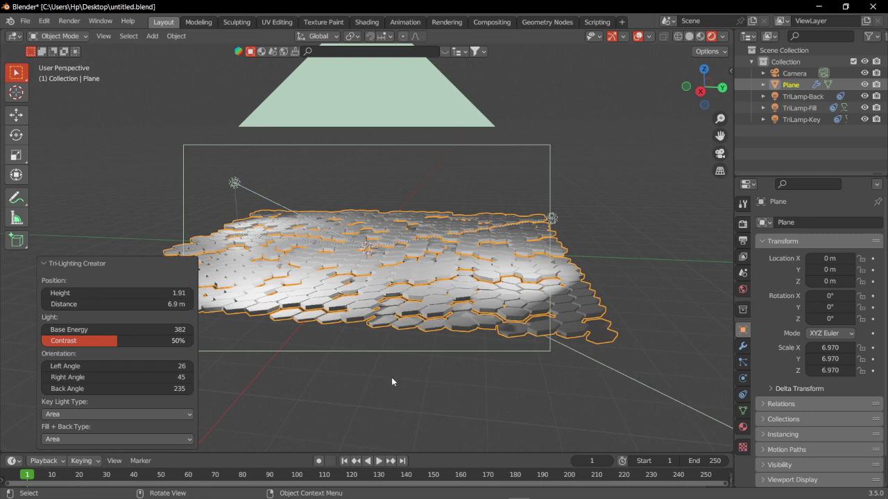
{"action": "left_click", "coordinate": [405, 389]}
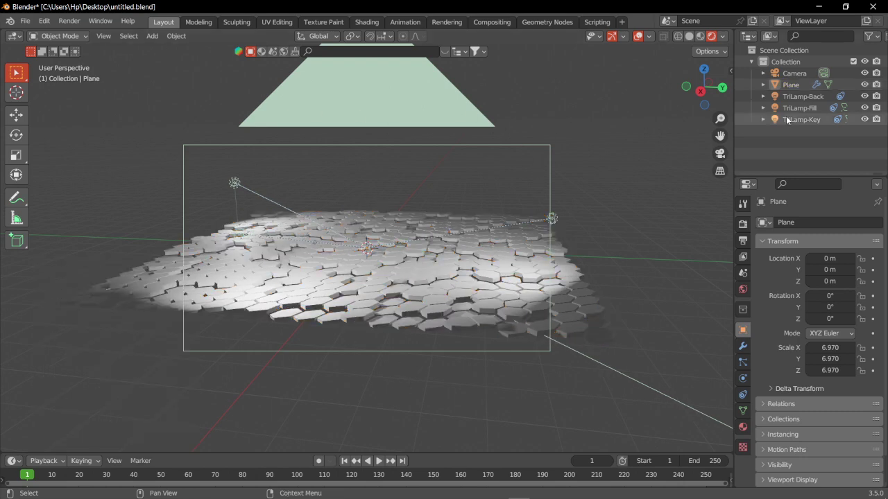
Select the camera and walk the viewport around until the whole camera is visible.
{"action": "left_click", "coordinate": [776, 75]}
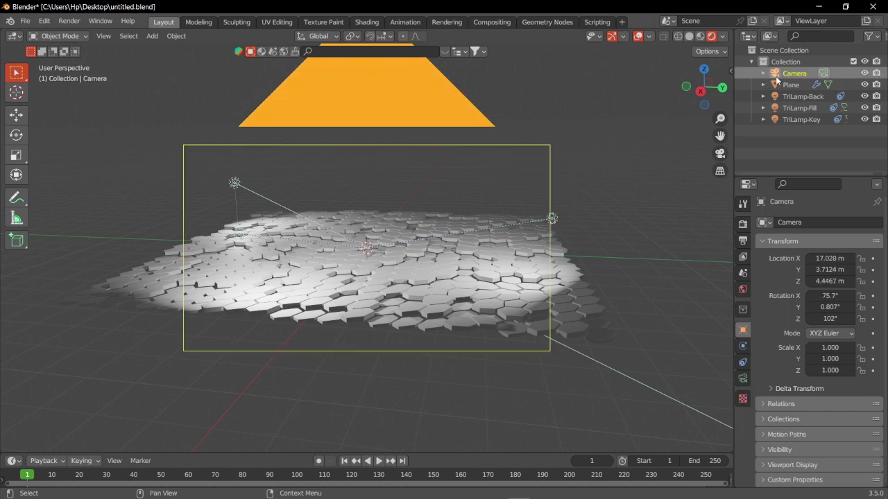
{"action": "left_click", "coordinate": [104, 36]}
{"action": "mouse_move", "coordinate": [208, 192]}
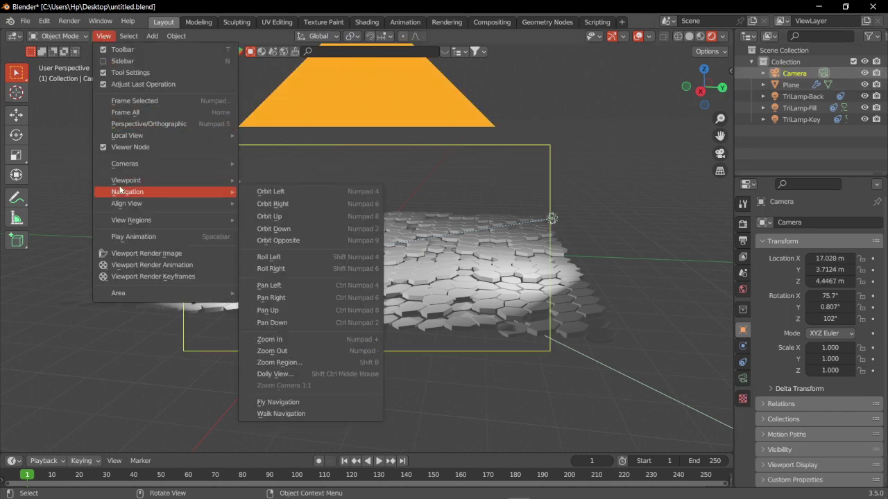
{"action": "left_click", "coordinate": [276, 419]}
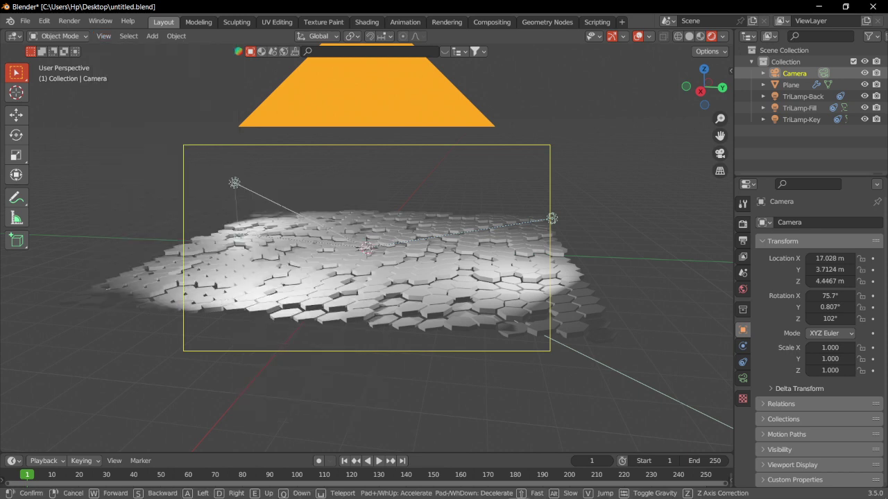
{"action": "key", "text": "w"}
{"action": "key", "text": "d"}
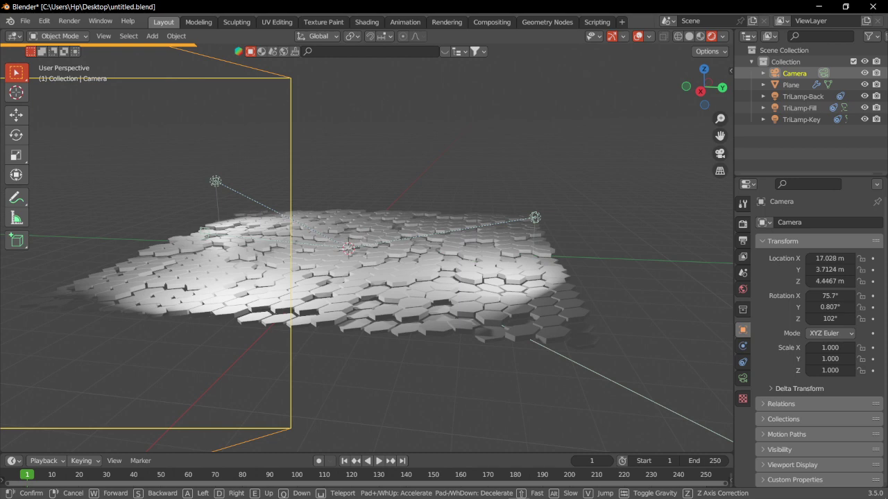
{"action": "key", "text": "s"}
{"action": "left_click", "coordinate": [276, 418]}
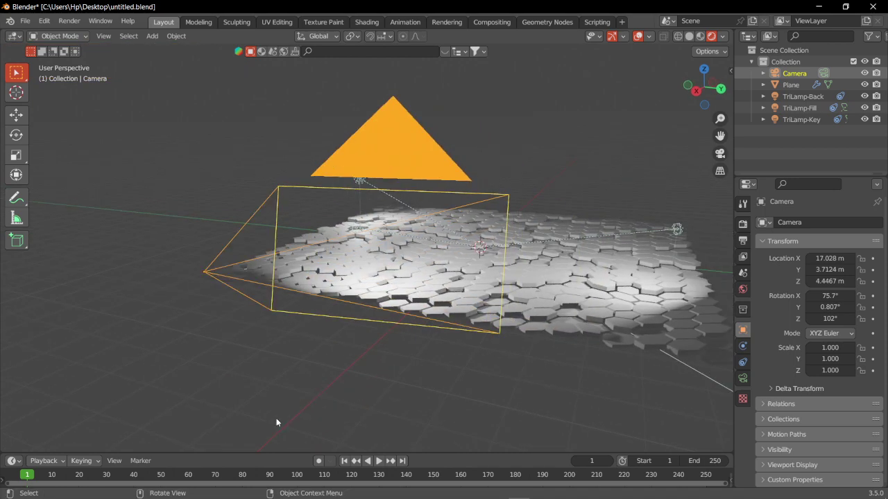
From camera view, walk the camera forward, lower and left until the raised tiles fill the frame.
{"action": "key", "text": "KP_0"}
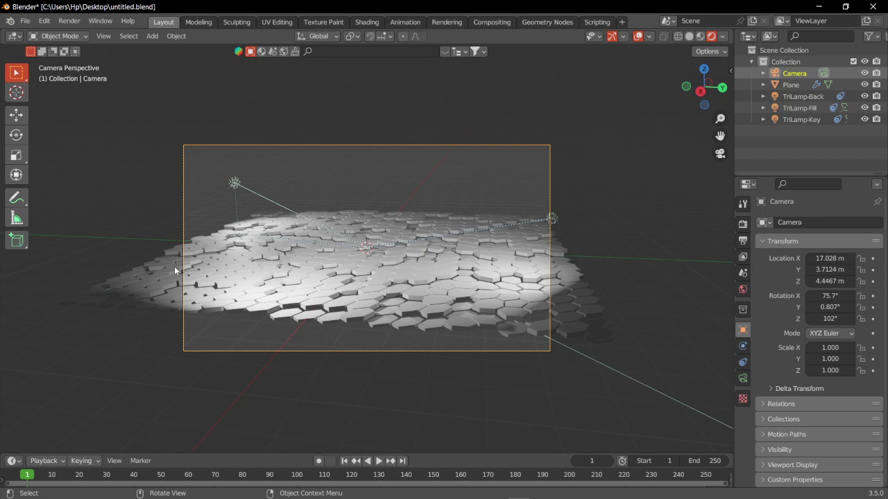
{"action": "left_click", "coordinate": [103, 37]}
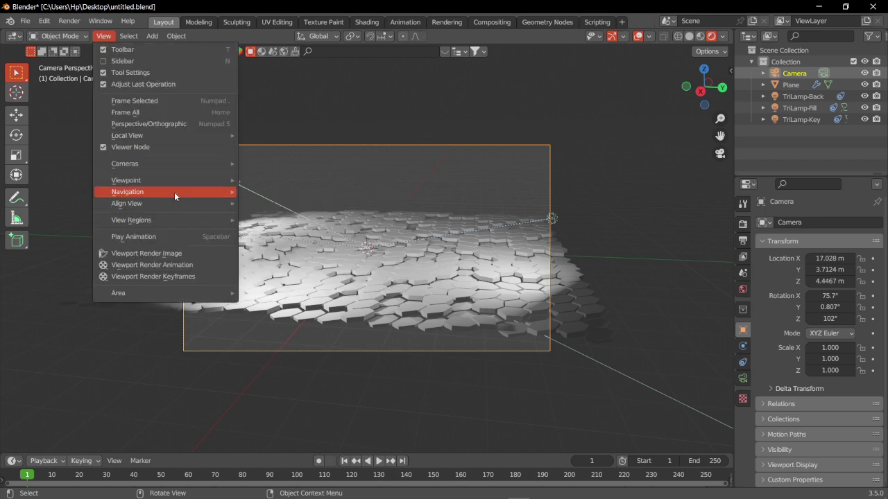
{"action": "mouse_move", "coordinate": [174, 192]}
{"action": "left_click", "coordinate": [280, 413]}
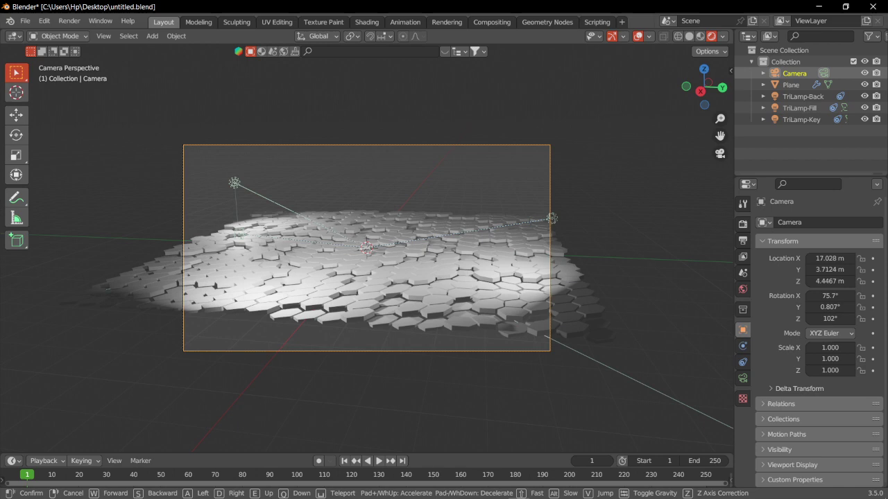
{"action": "key", "text": "d"}
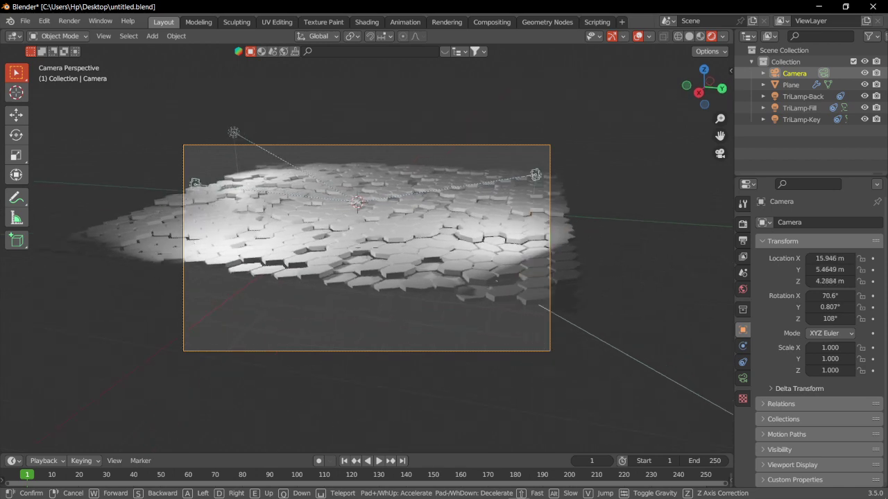
{"action": "key", "text": "w"}
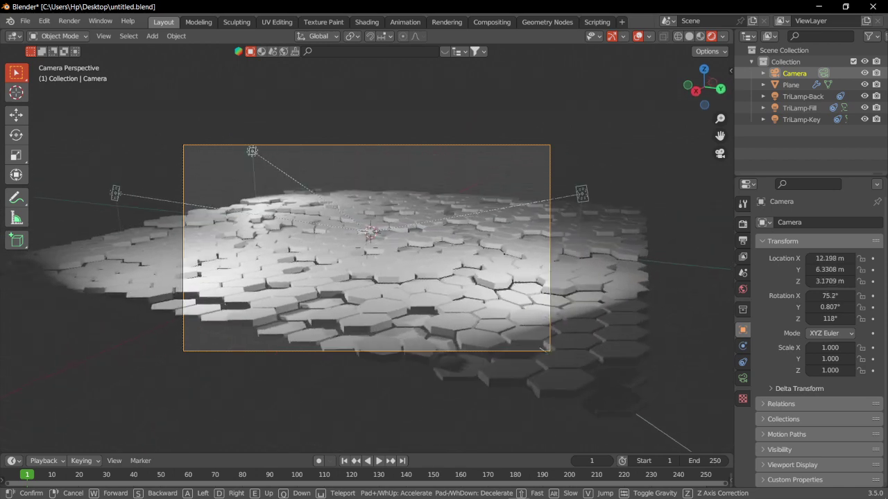
{"action": "key", "text": "w"}
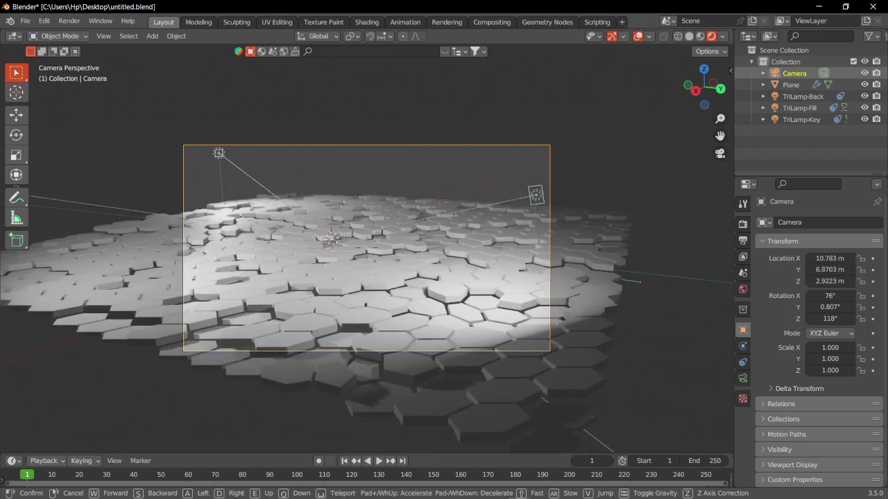
{"action": "key", "text": "w"}
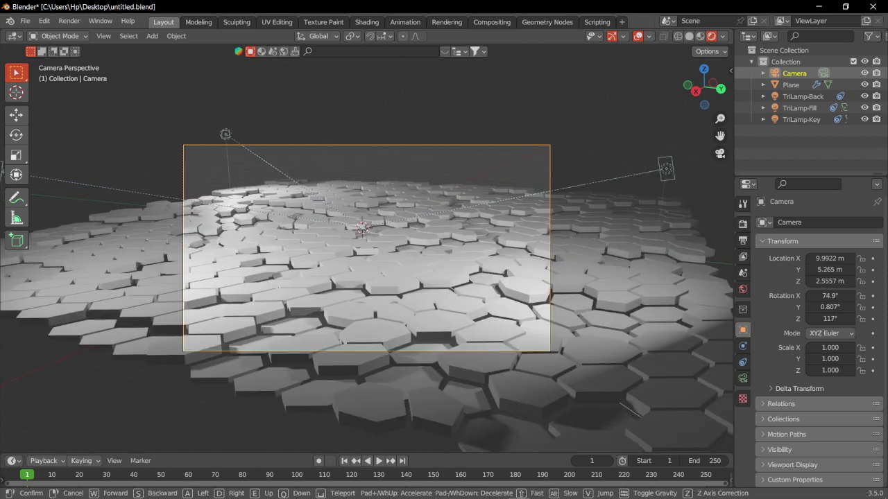
{"action": "key", "text": "a"}
{"action": "key", "text": "e"}
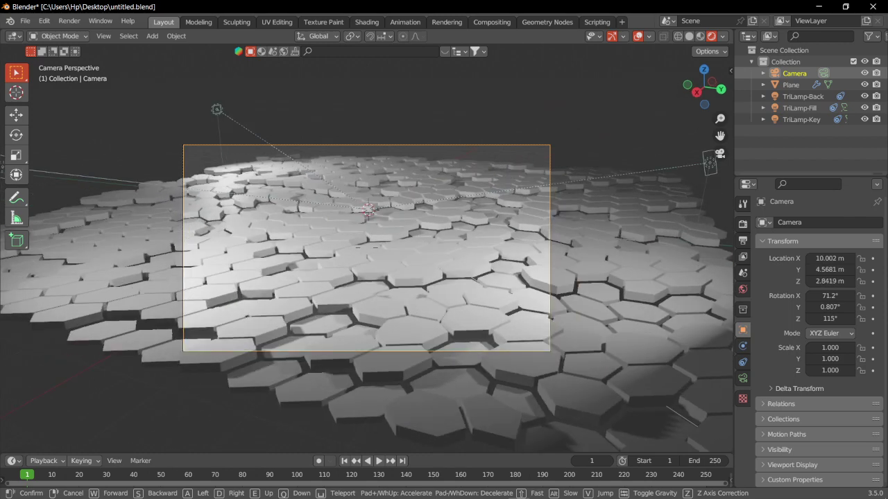
{"action": "key", "text": "w"}
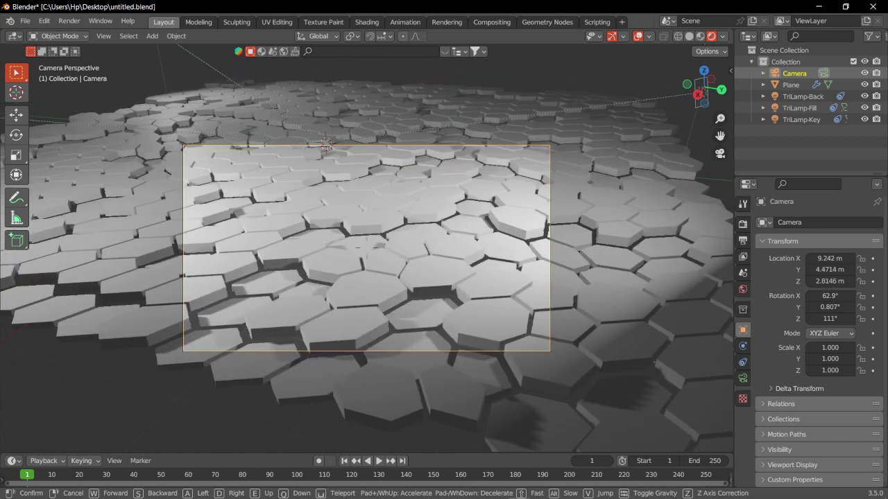
{"action": "key", "text": "a"}
{"action": "key", "text": "e"}
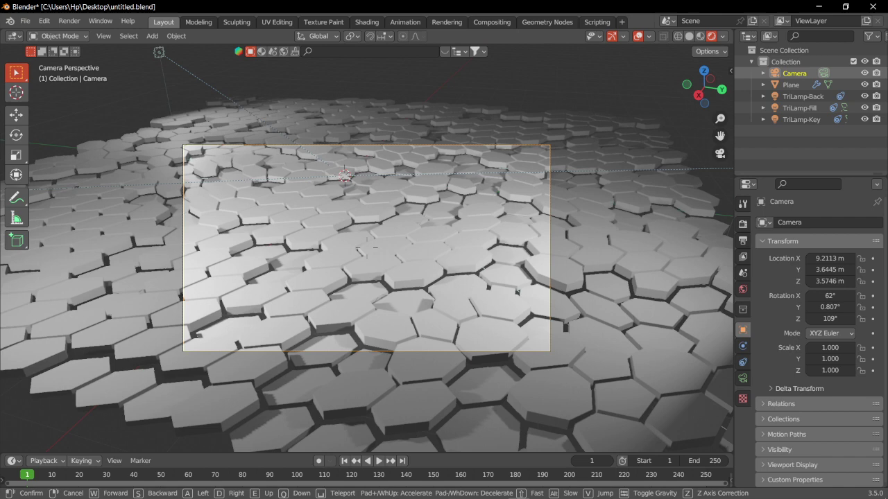
{"action": "key", "text": "w"}
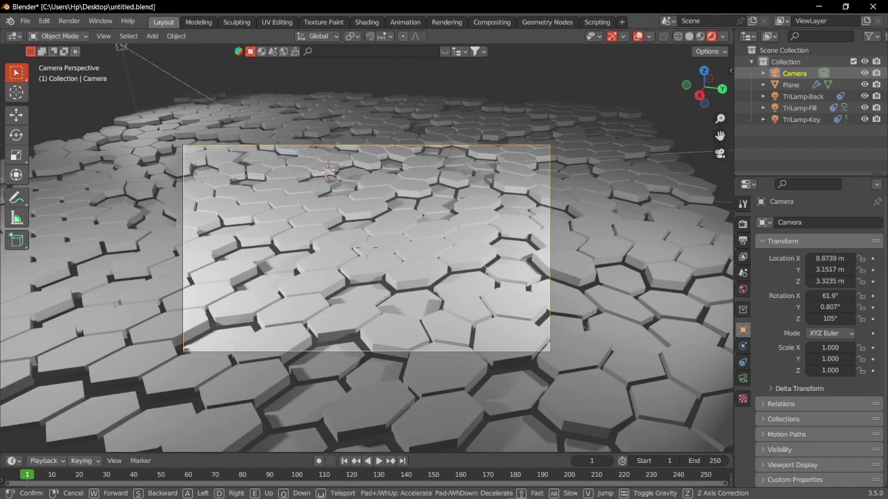
{"action": "left_click", "coordinate": [281, 410]}
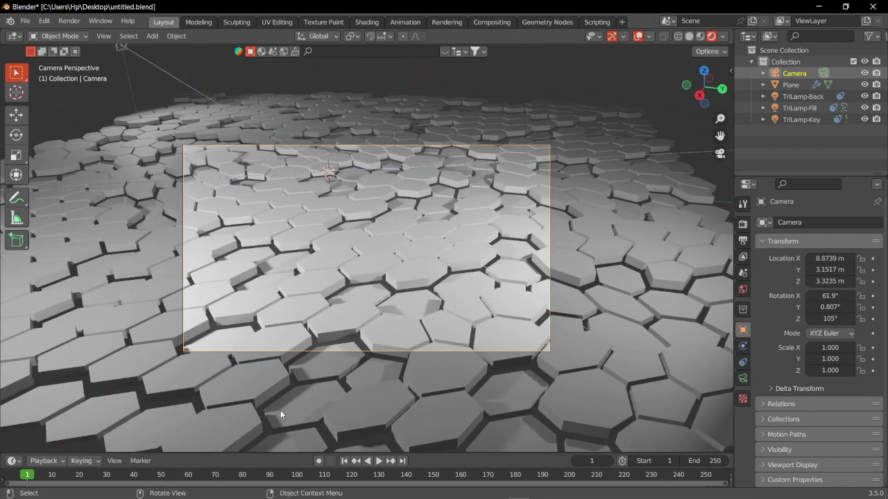
Insert a Set Material node between the extrude node and Group Output in the floor's node tree.
{"action": "left_click", "coordinate": [626, 290]}
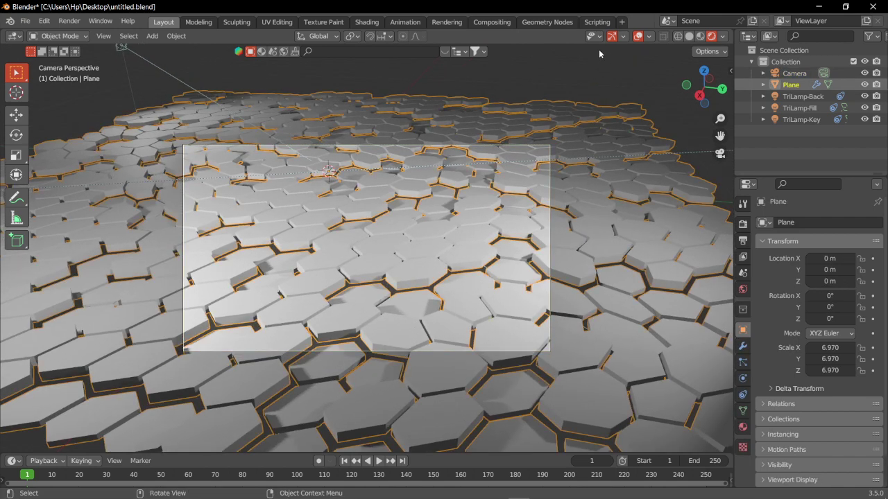
{"action": "left_click", "coordinate": [535, 23]}
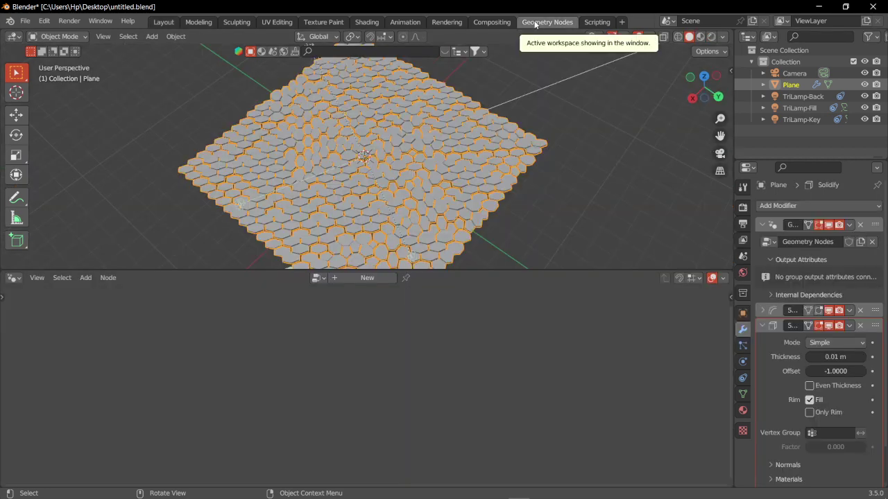
{"action": "left_click", "coordinate": [836, 258]}
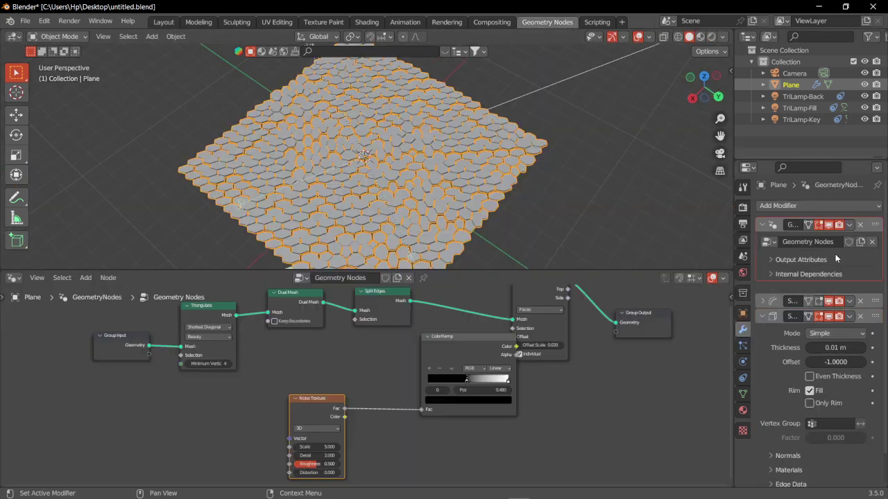
{"action": "middle_click_drag", "start_coordinate": [562, 366], "coordinate": [489, 402]}
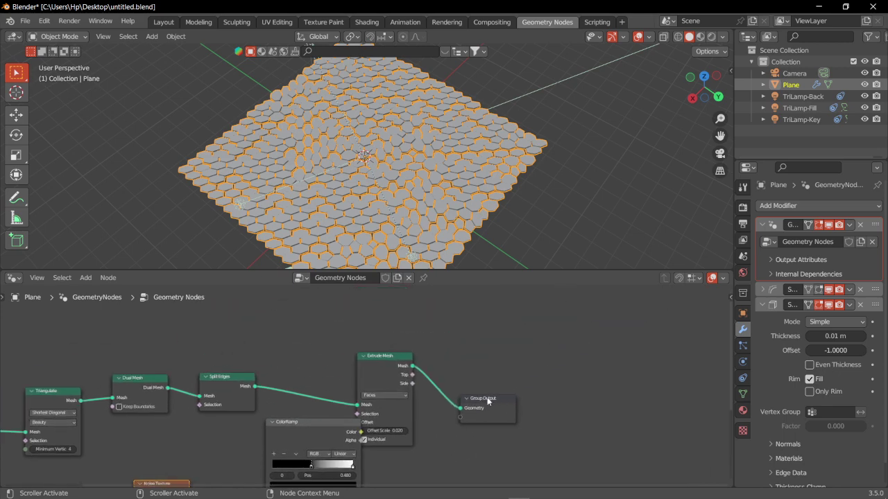
{"action": "left_click_drag", "start_coordinate": [489, 403], "coordinate": [702, 368]}
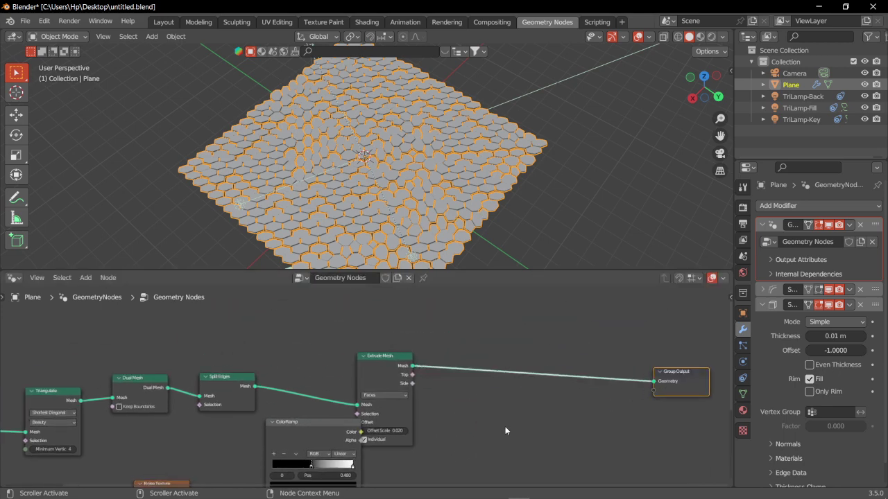
{"action": "key", "text": "shift+a"}
{"action": "left_click", "coordinate": [459, 282]}
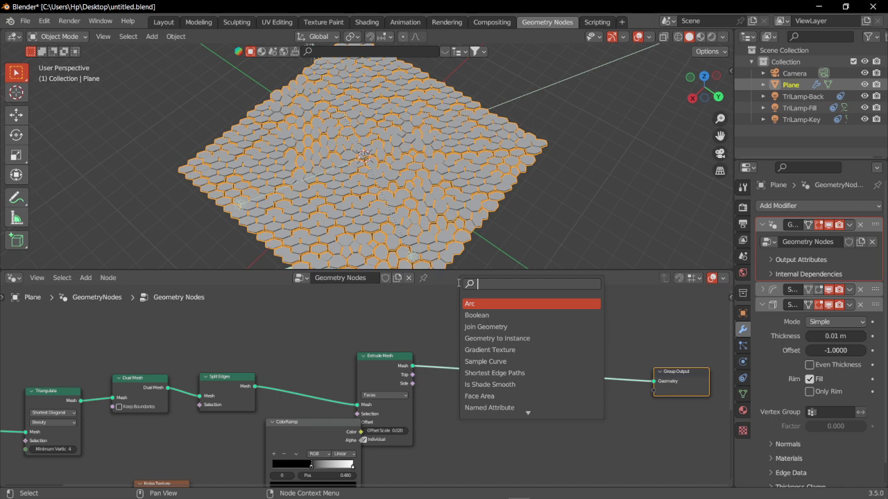
{"action": "type", "text": "set"}
{"action": "key", "text": "Down"}
{"action": "key", "text": "Return"}
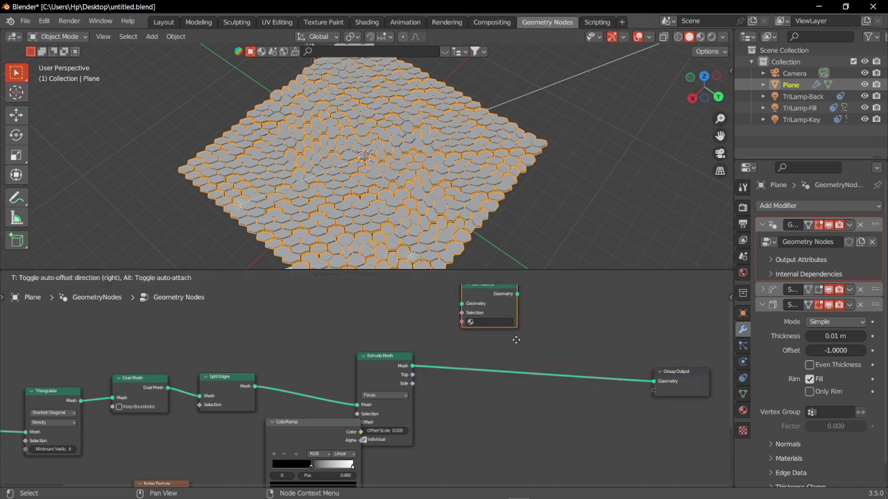
{"action": "left_click", "coordinate": [490, 389]}
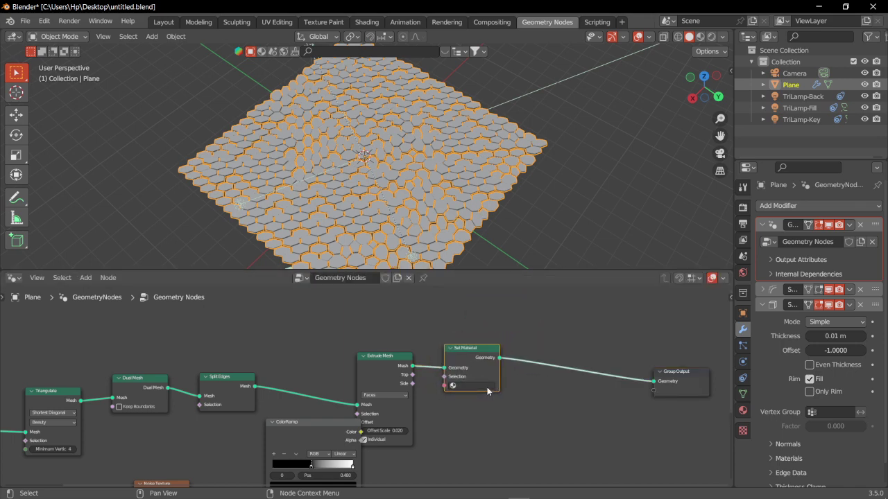
Create Material.001, assign it in the Set Material node, and return to the Layout workspace.
{"action": "left_click", "coordinate": [489, 386]}
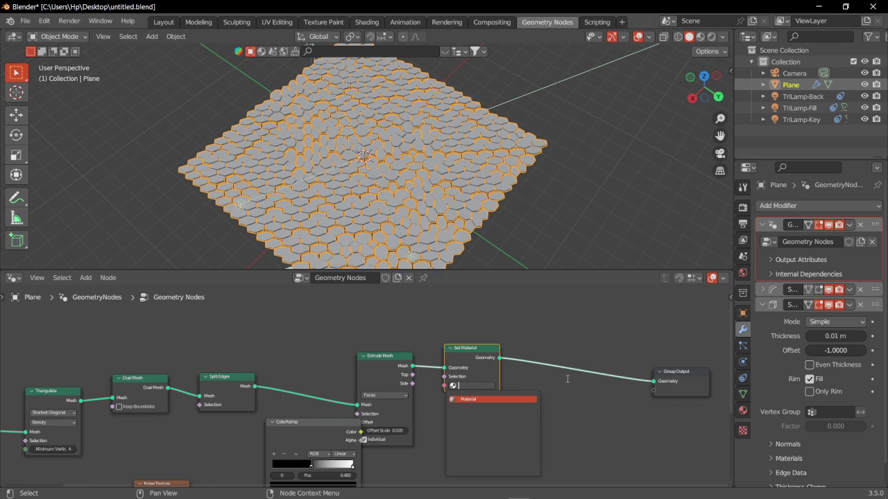
{"action": "left_click", "coordinate": [743, 410]}
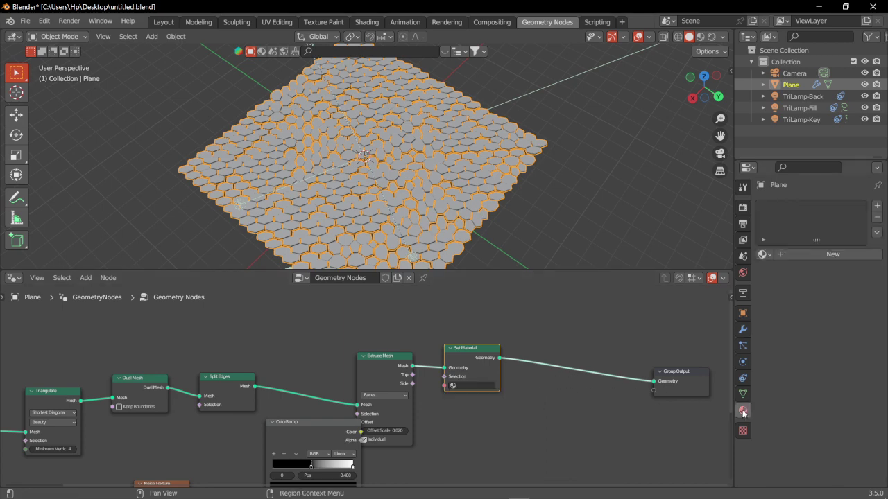
{"action": "left_click", "coordinate": [813, 258]}
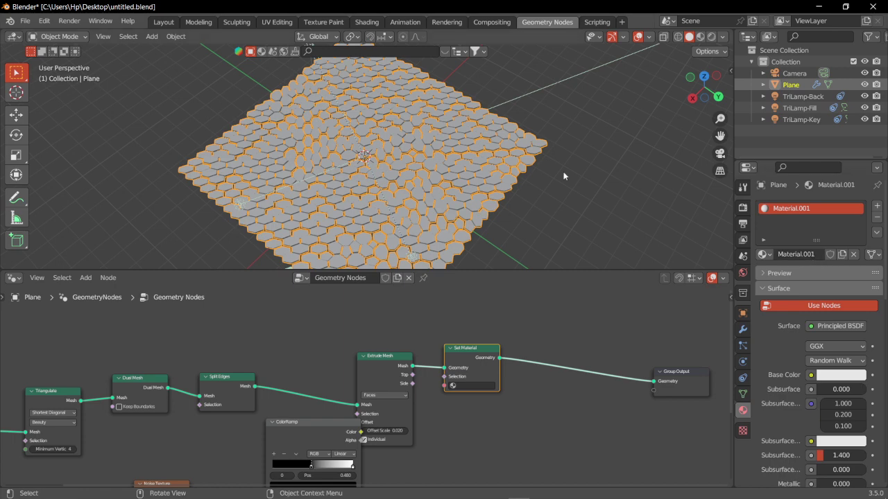
{"action": "left_click", "coordinate": [485, 386]}
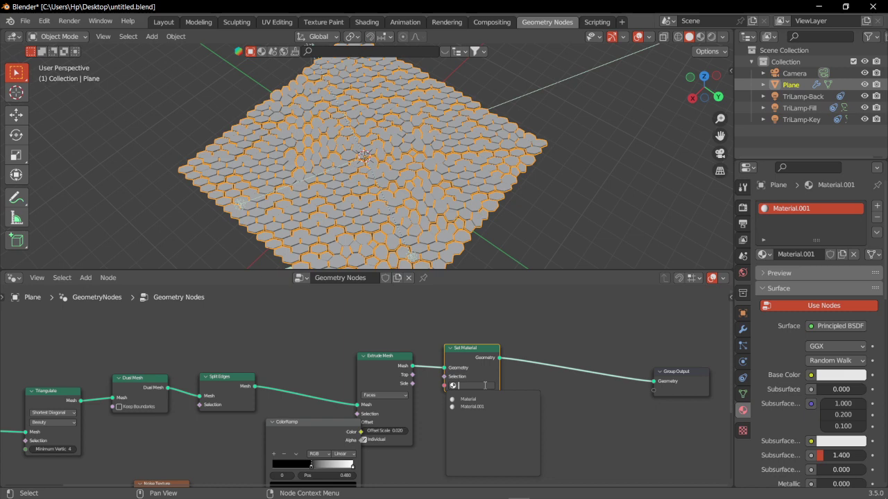
{"action": "left_click", "coordinate": [473, 406]}
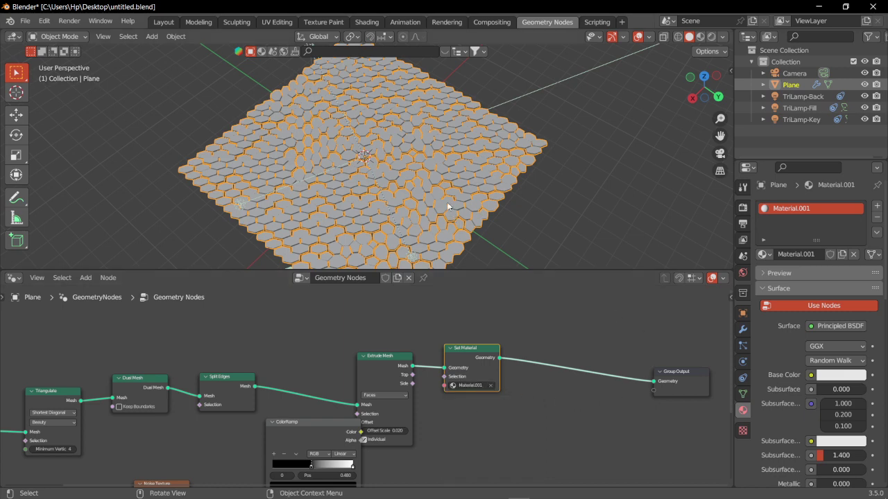
{"action": "left_click", "coordinate": [163, 22]}
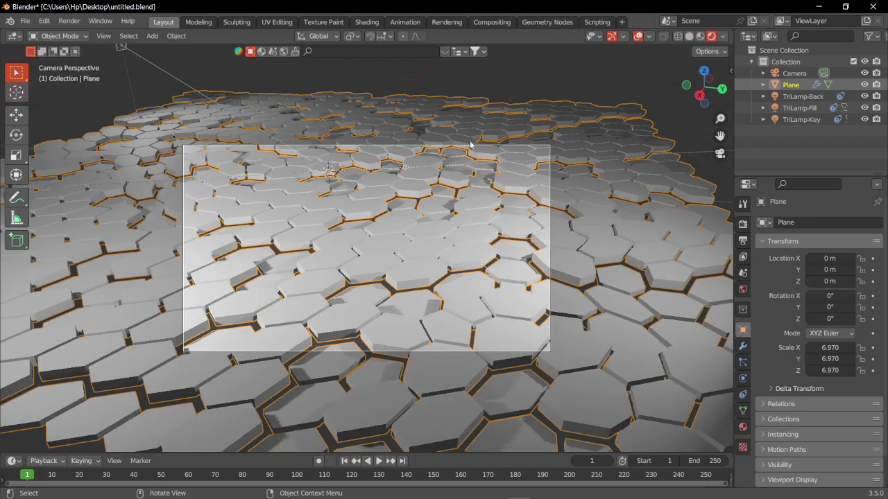
Set Material.001's Metallic value to exactly 1.0 in the material settings.
{"action": "left_click", "coordinate": [742, 427]}
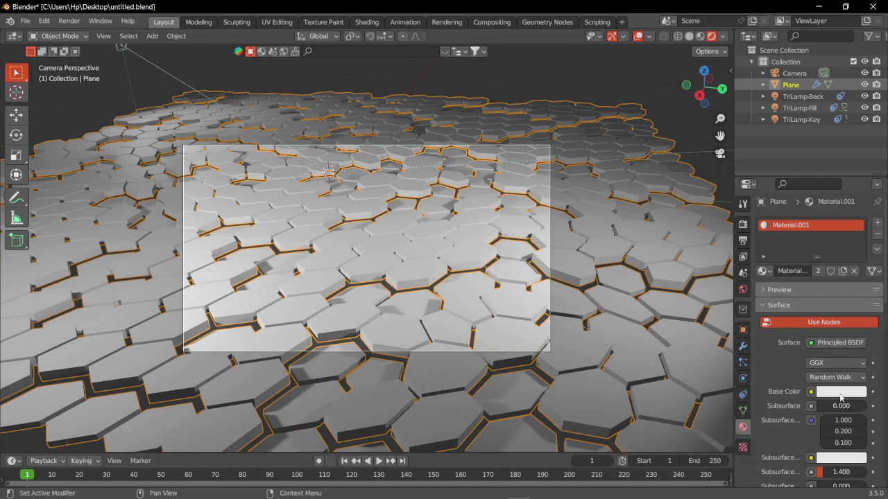
{"action": "scroll", "coordinate": [840, 391], "scroll_direction": "down", "scroll_amount": 5}
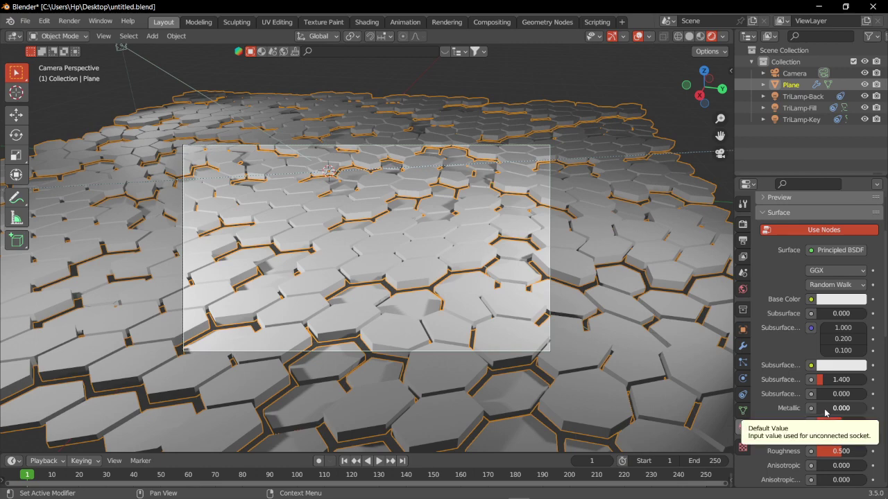
{"action": "left_click_drag", "start_coordinate": [826, 409], "coordinate": [868, 409]}
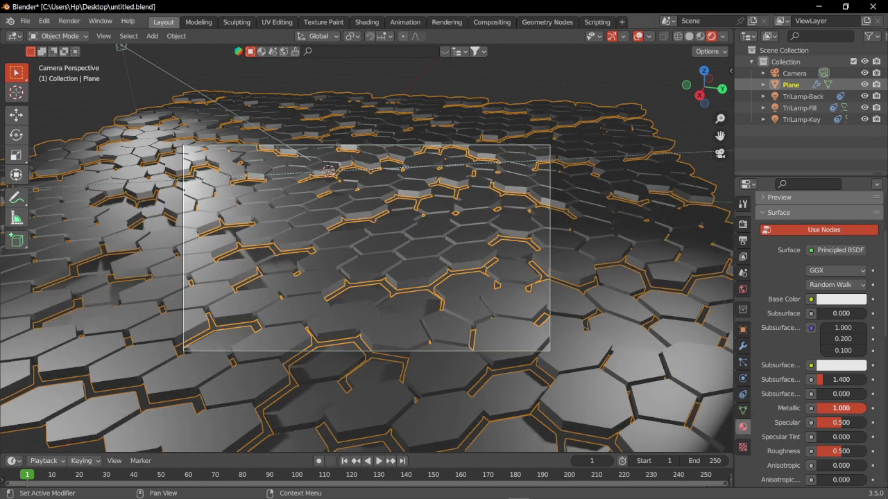
{"action": "double_click", "coordinate": [867, 410]}
{"action": "type", "text": "1.0"}
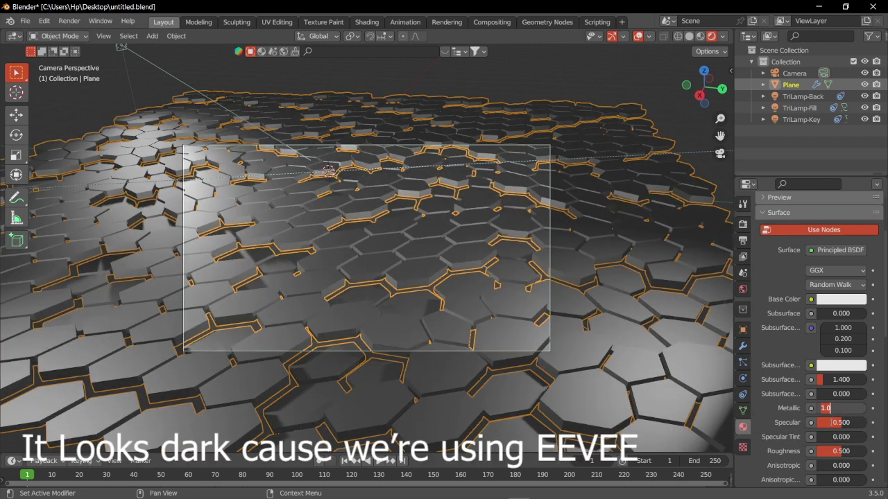
{"action": "left_click", "coordinate": [831, 409]}
{"action": "key", "text": "Return"}
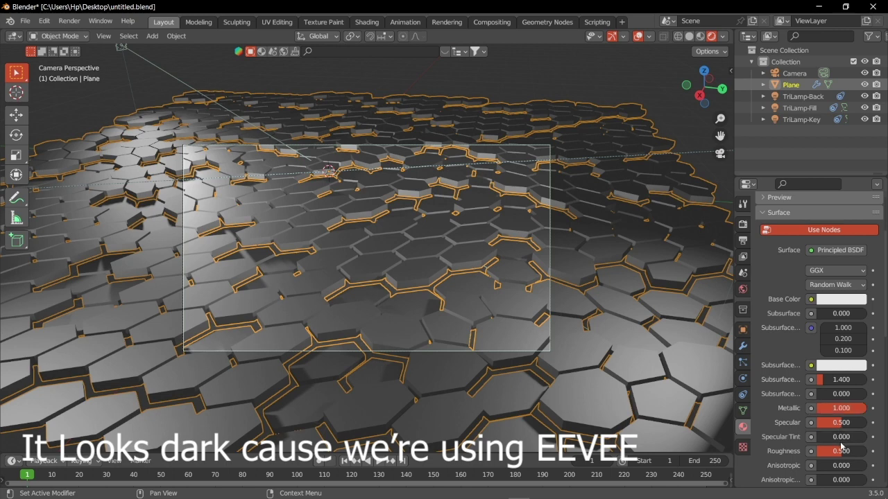
{"action": "double_click", "coordinate": [841, 449]}
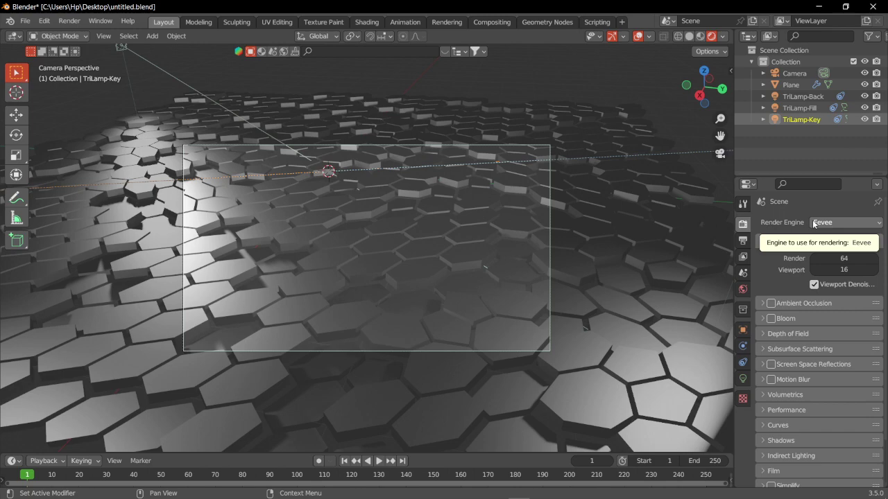
Set the render engine to Cycles and lower Max Samples from 4096 to 20.
{"action": "left_click", "coordinate": [813, 224]}
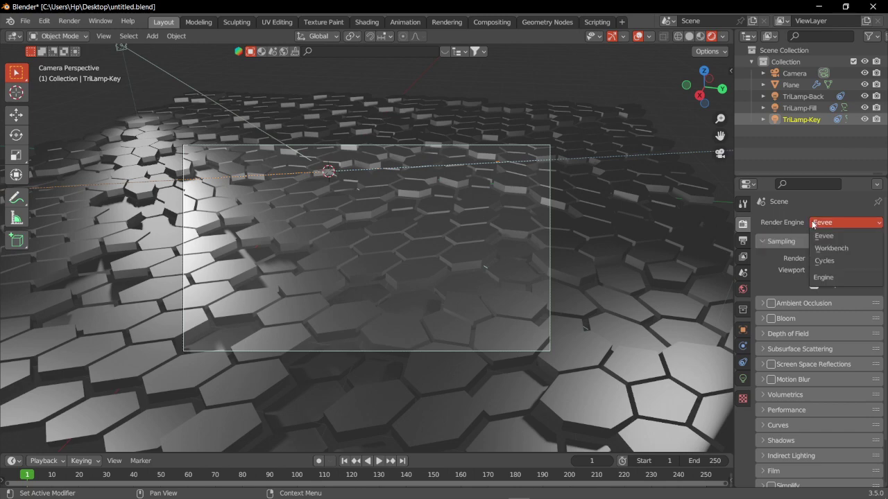
{"action": "left_click", "coordinate": [827, 261]}
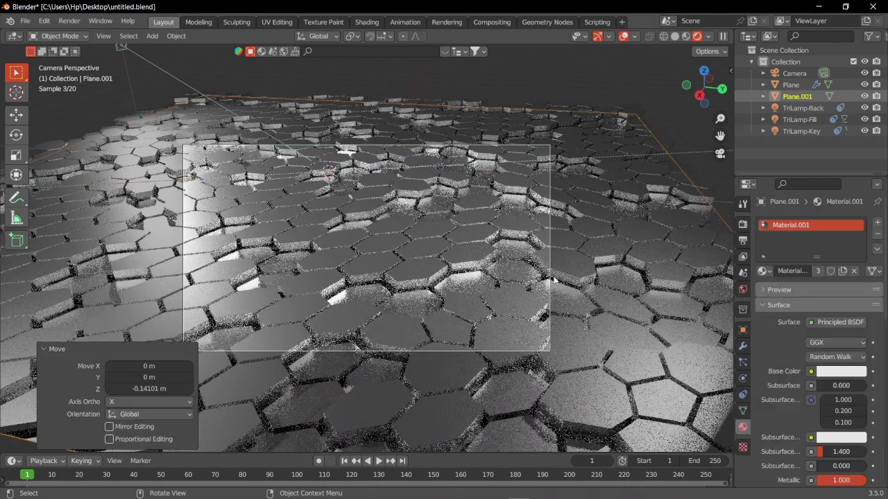
{"action": "left_click", "coordinate": [742, 226]}
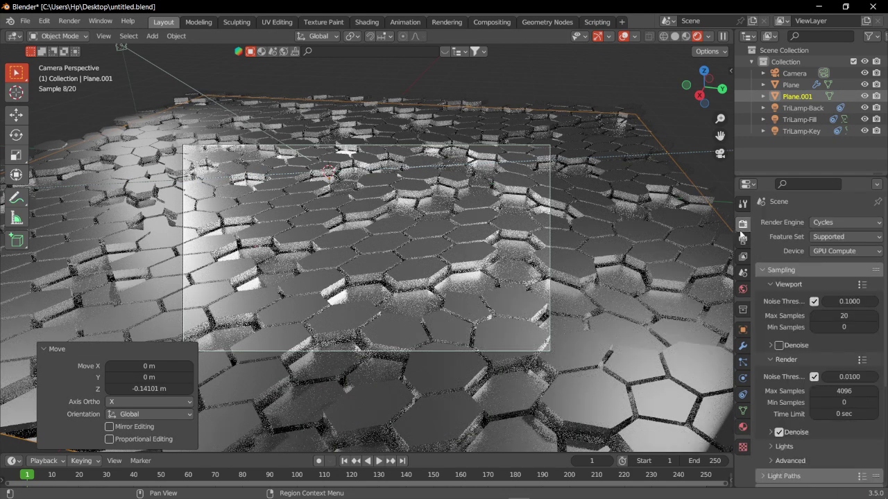
{"action": "left_click", "coordinate": [845, 392]}
{"action": "key", "text": "BackSpace"}
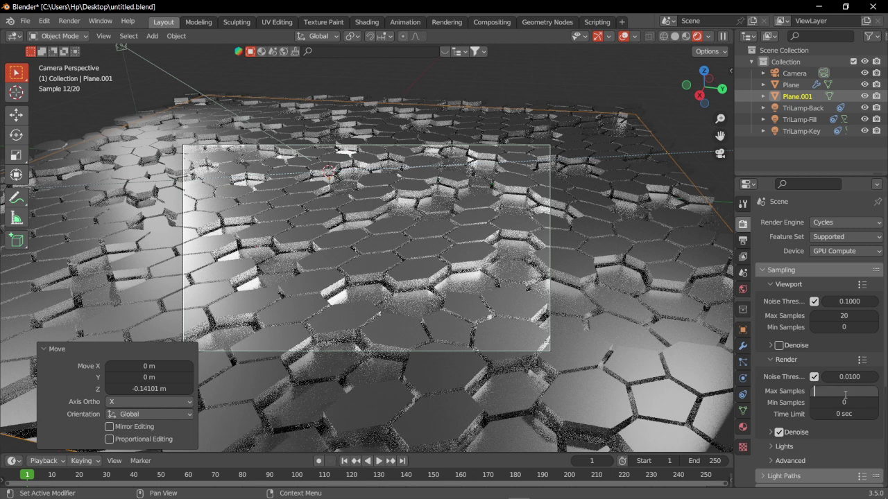
{"action": "type", "text": "20"}
{"action": "key", "text": "Return"}
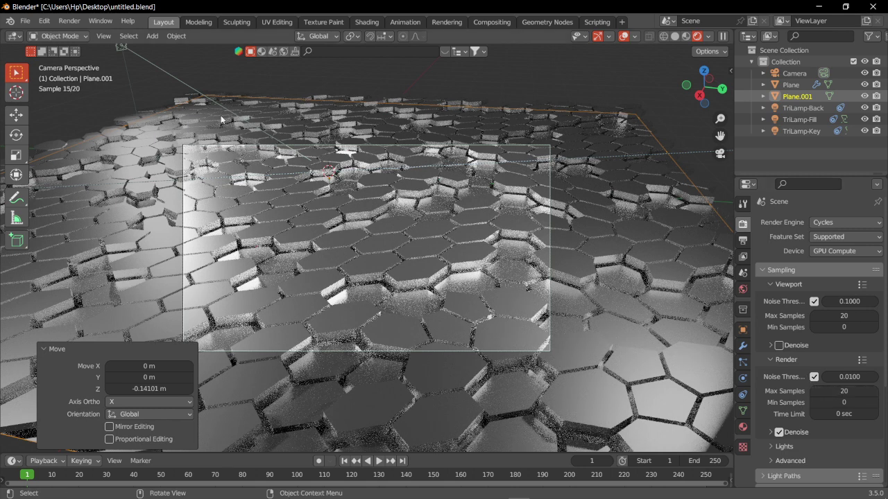
{"action": "left_click", "coordinate": [43, 21]}
In the Plane's geometry nodes, switch the Noise Texture node to 4D.
{"action": "left_click", "coordinate": [532, 26]}
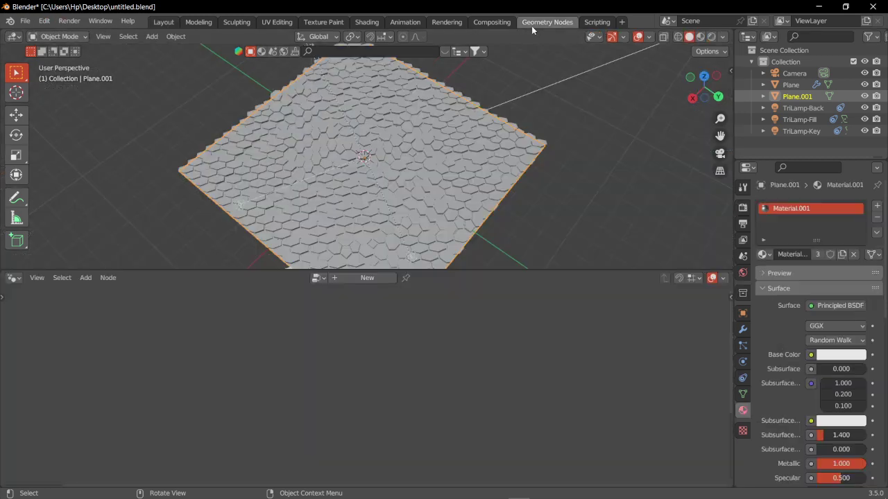
{"action": "left_click", "coordinate": [744, 328]}
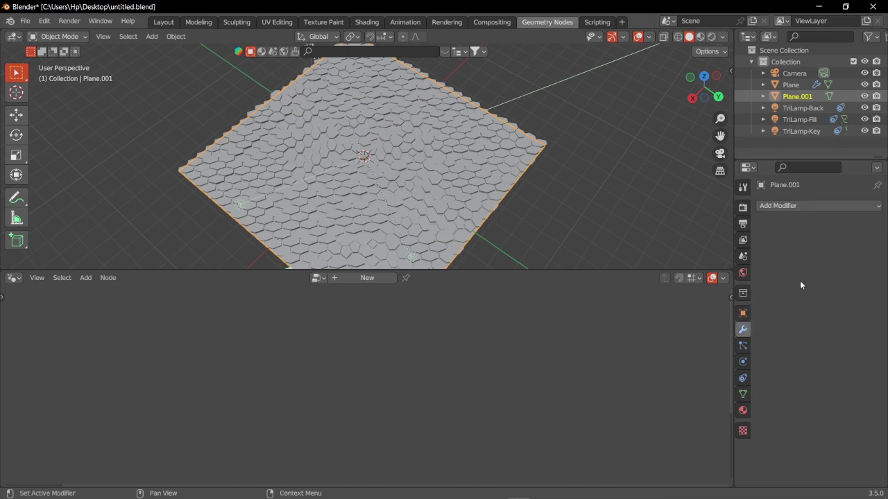
{"action": "left_click", "coordinate": [414, 178]}
{"action": "middle_click_drag", "start_coordinate": [497, 428], "coordinate": [563, 314]}
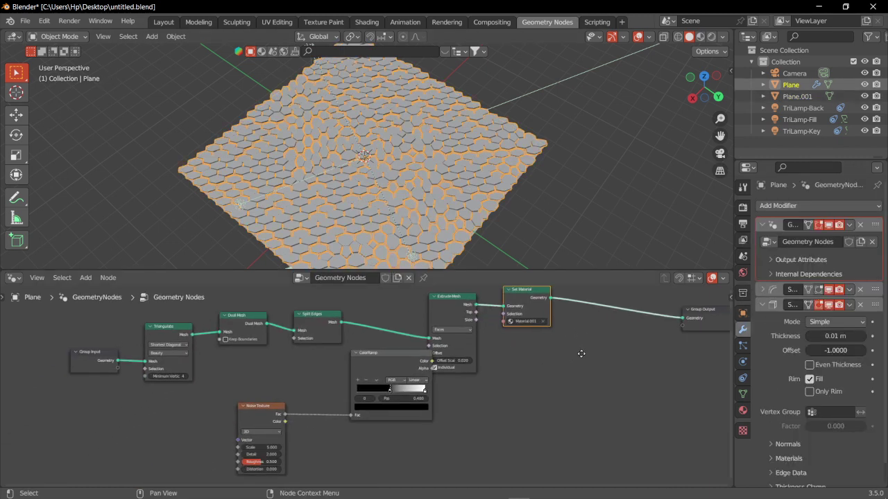
{"action": "scroll", "coordinate": [311, 397], "scroll_direction": "up", "scroll_amount": 2}
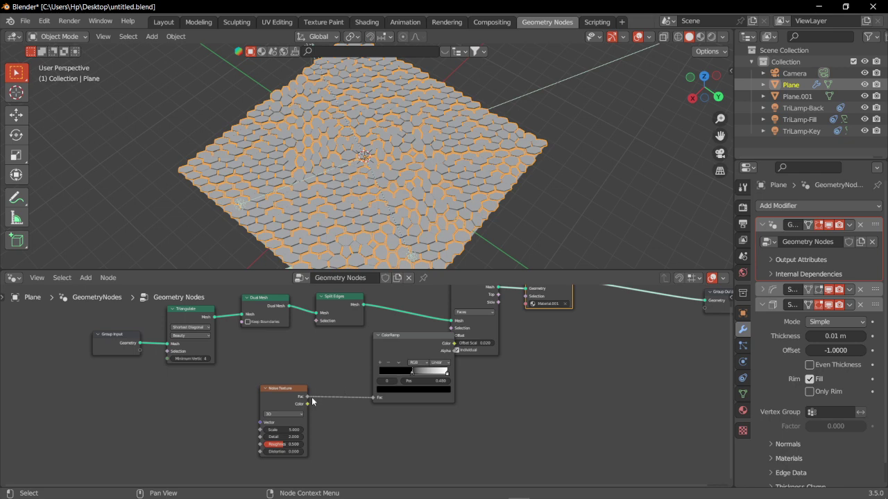
{"action": "left_click", "coordinate": [270, 407]}
{"action": "left_click", "coordinate": [254, 449]}
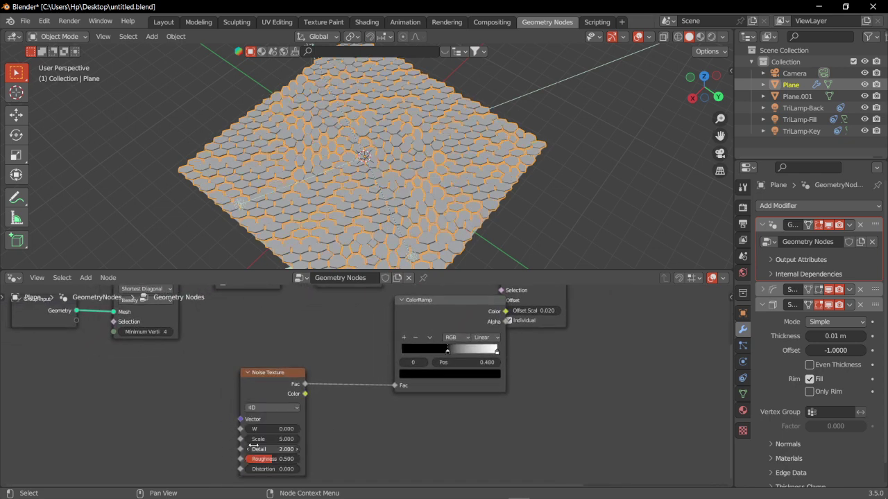
Through the camera view, set the Noise Texture's W to 5.5, then drag it to reshuffle tiles.
{"action": "middle_click_drag", "start_coordinate": [337, 457], "coordinate": [447, 404]}
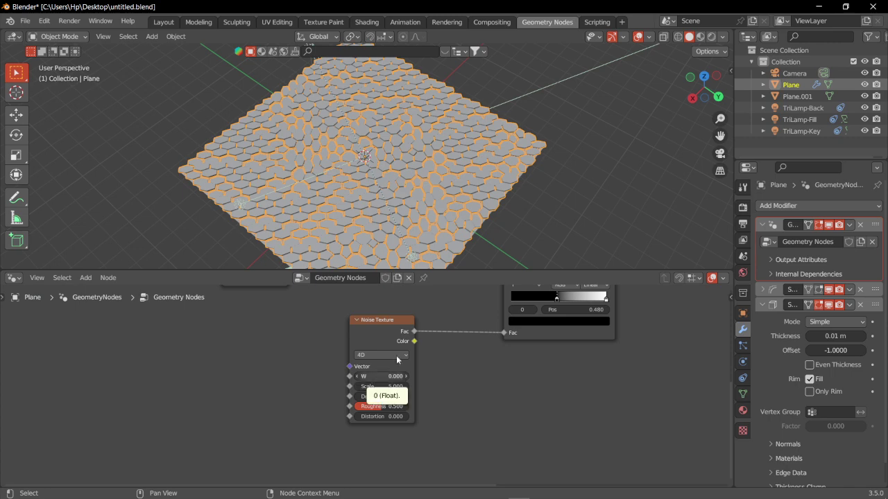
{"action": "middle_click_drag", "start_coordinate": [530, 158], "coordinate": [494, 167]}
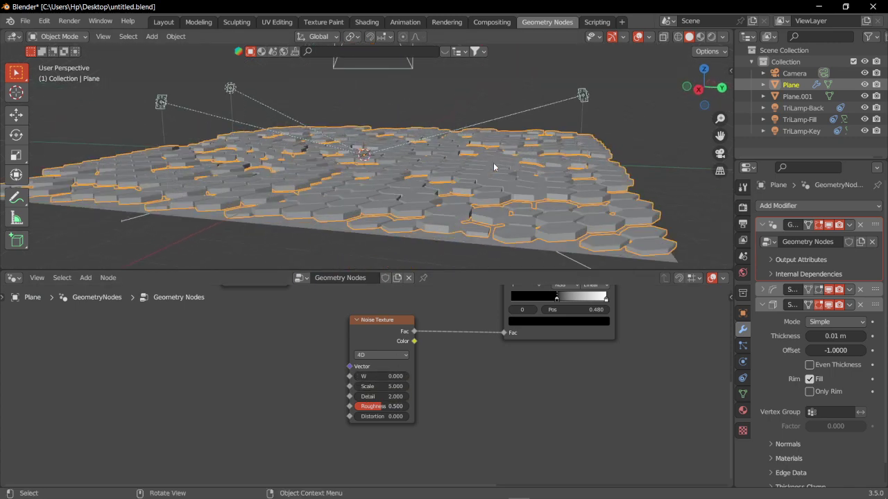
{"action": "key", "text": "KP_0"}
{"action": "left_click", "coordinate": [368, 376]}
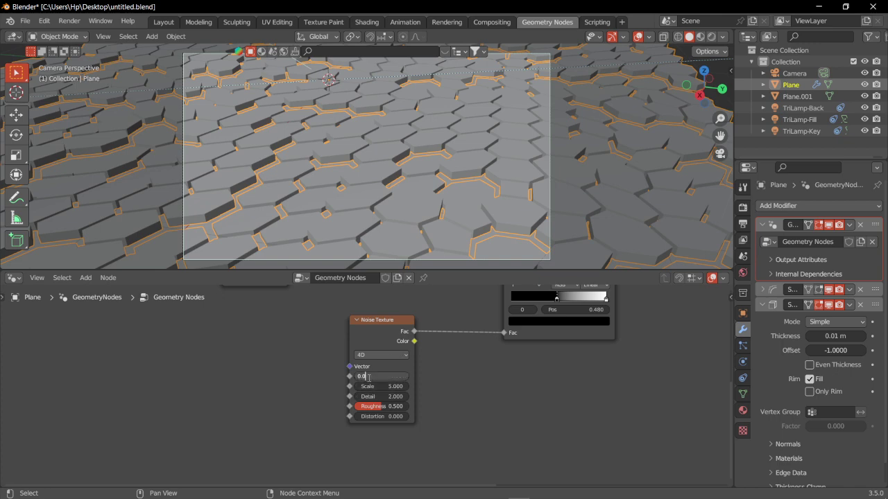
{"action": "type", "text": "5.5"}
{"action": "key", "text": "Return"}
{"action": "mouse_move", "coordinate": [381, 376]}
{"action": "left_mouse_down"}
{"action": "mouse_move", "coordinate": [451, 375]}
{"action": "mouse_move", "coordinate": [340, 376]}
{"action": "mouse_move", "coordinate": [366, 379]}
{"action": "left_mouse_up"}
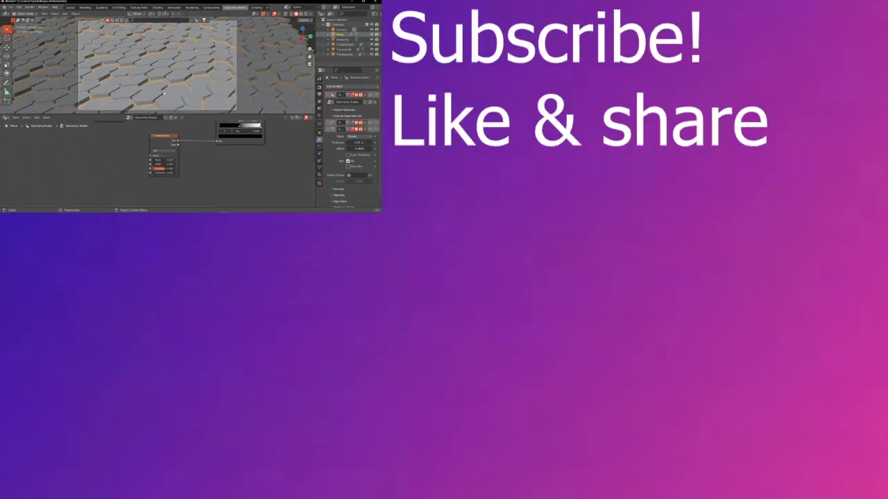
Render the final image of the floor from the camera via Render > Render Image.
{"action": "scroll", "coordinate": [163, 92], "scroll_direction": "down", "scroll_amount": 5}
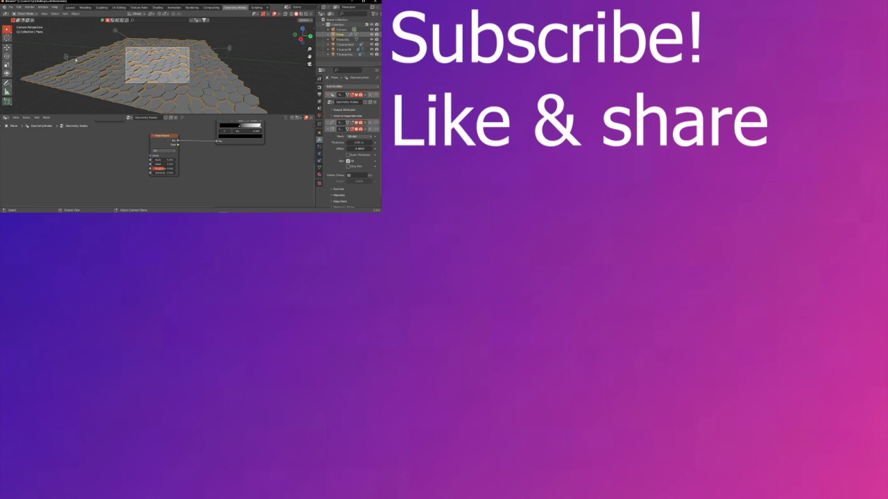
{"action": "left_click", "coordinate": [30, 6]}
{"action": "left_click", "coordinate": [29, 7]}
{"action": "left_click", "coordinate": [30, 7]}
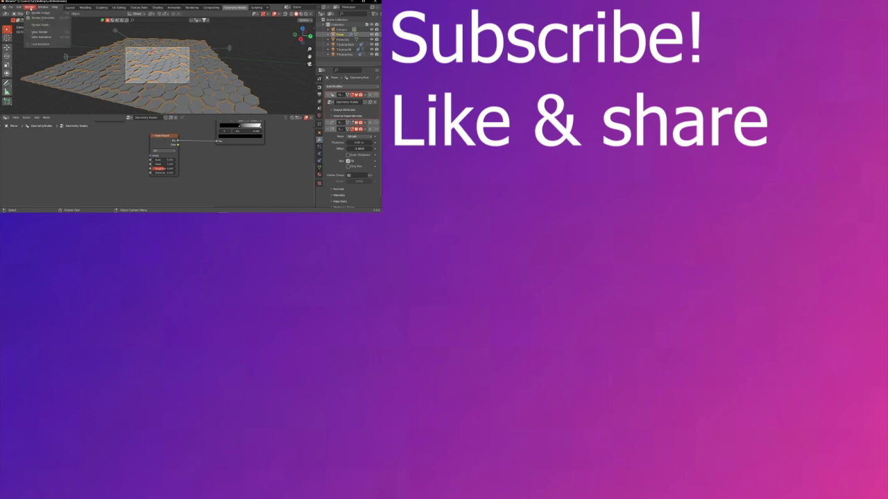